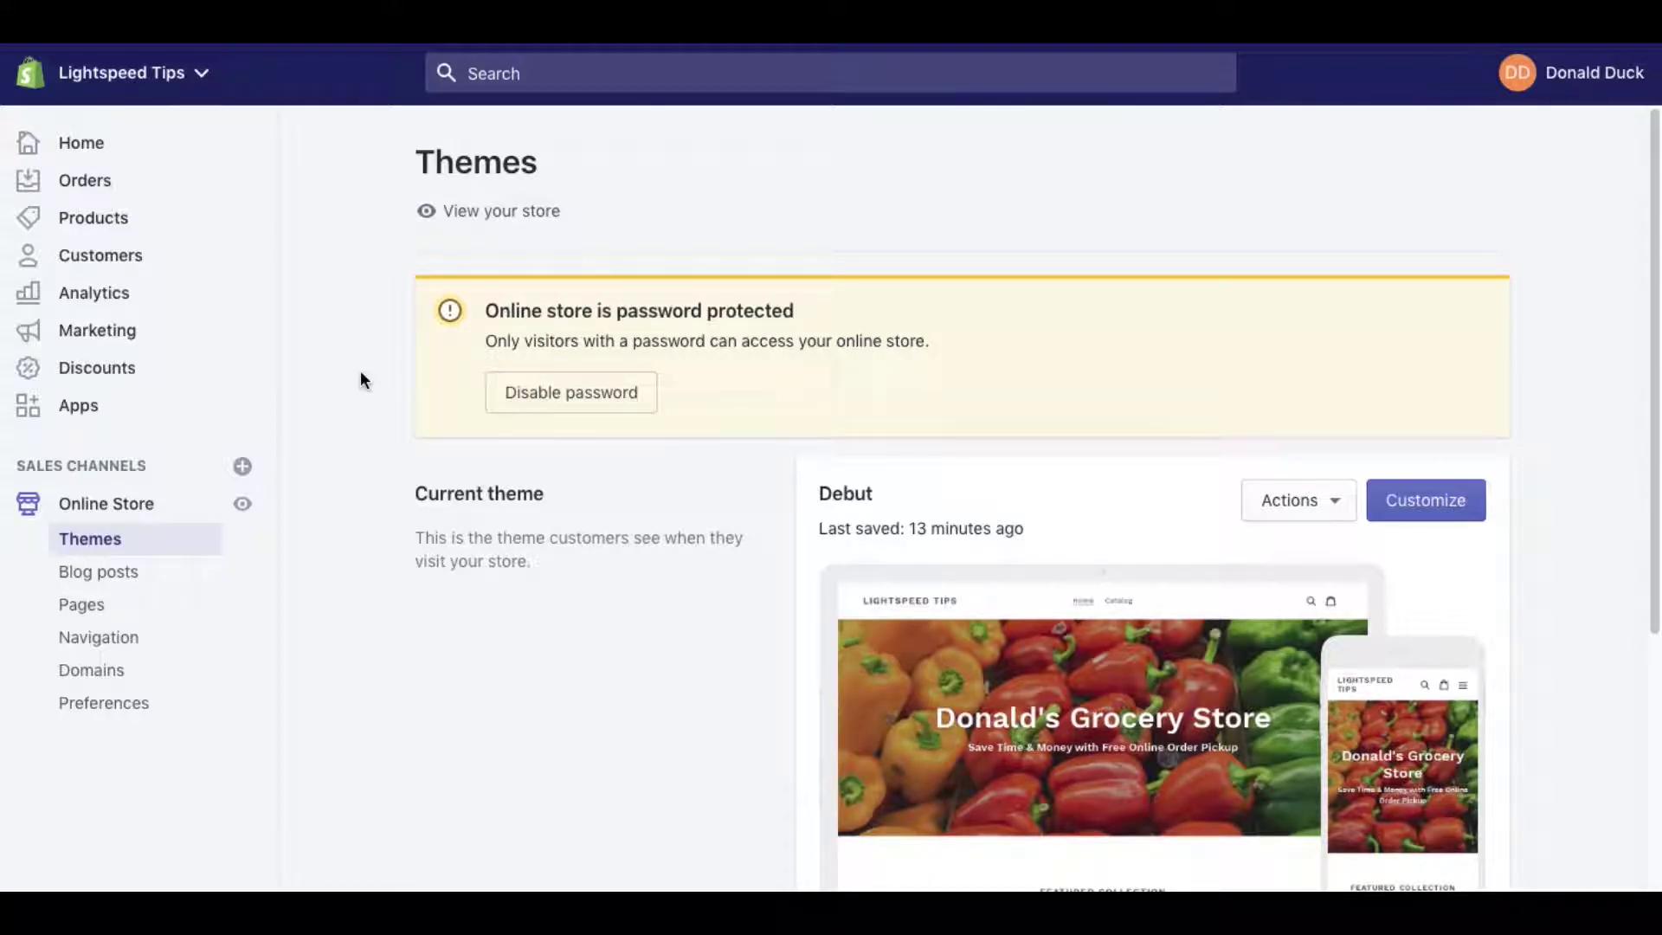
From Discounts, start a new discount code and enter 'Super Fun Sale' as the code
{"action": "left_click", "coordinate": [116, 372]}
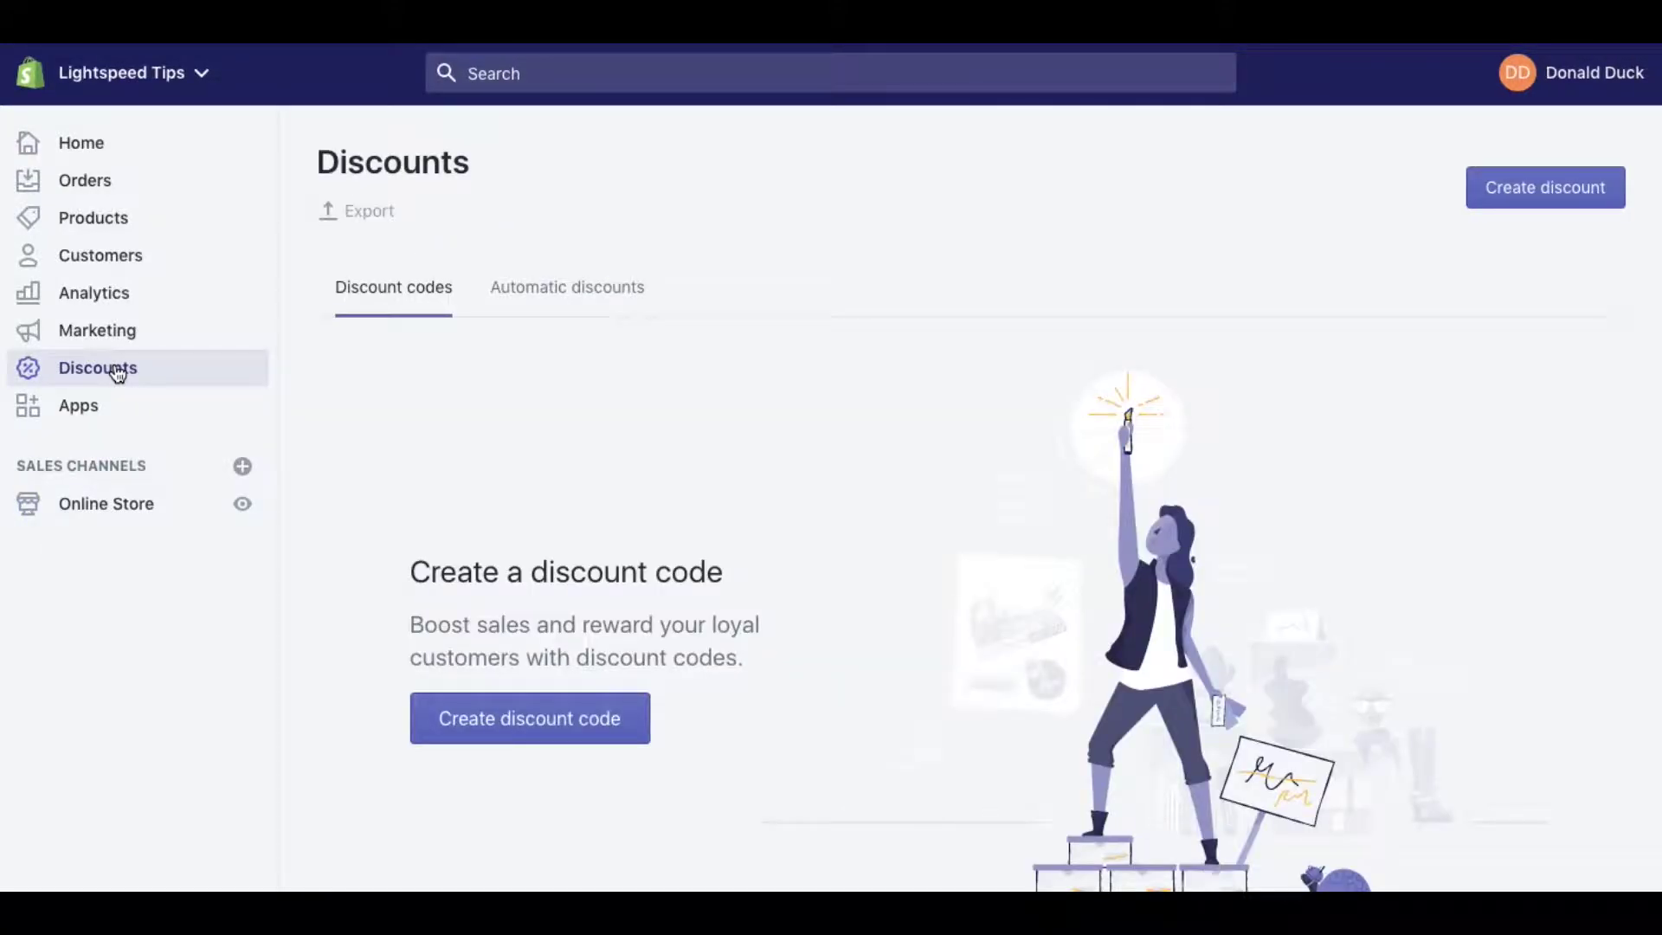
{"action": "left_click", "coordinate": [549, 724]}
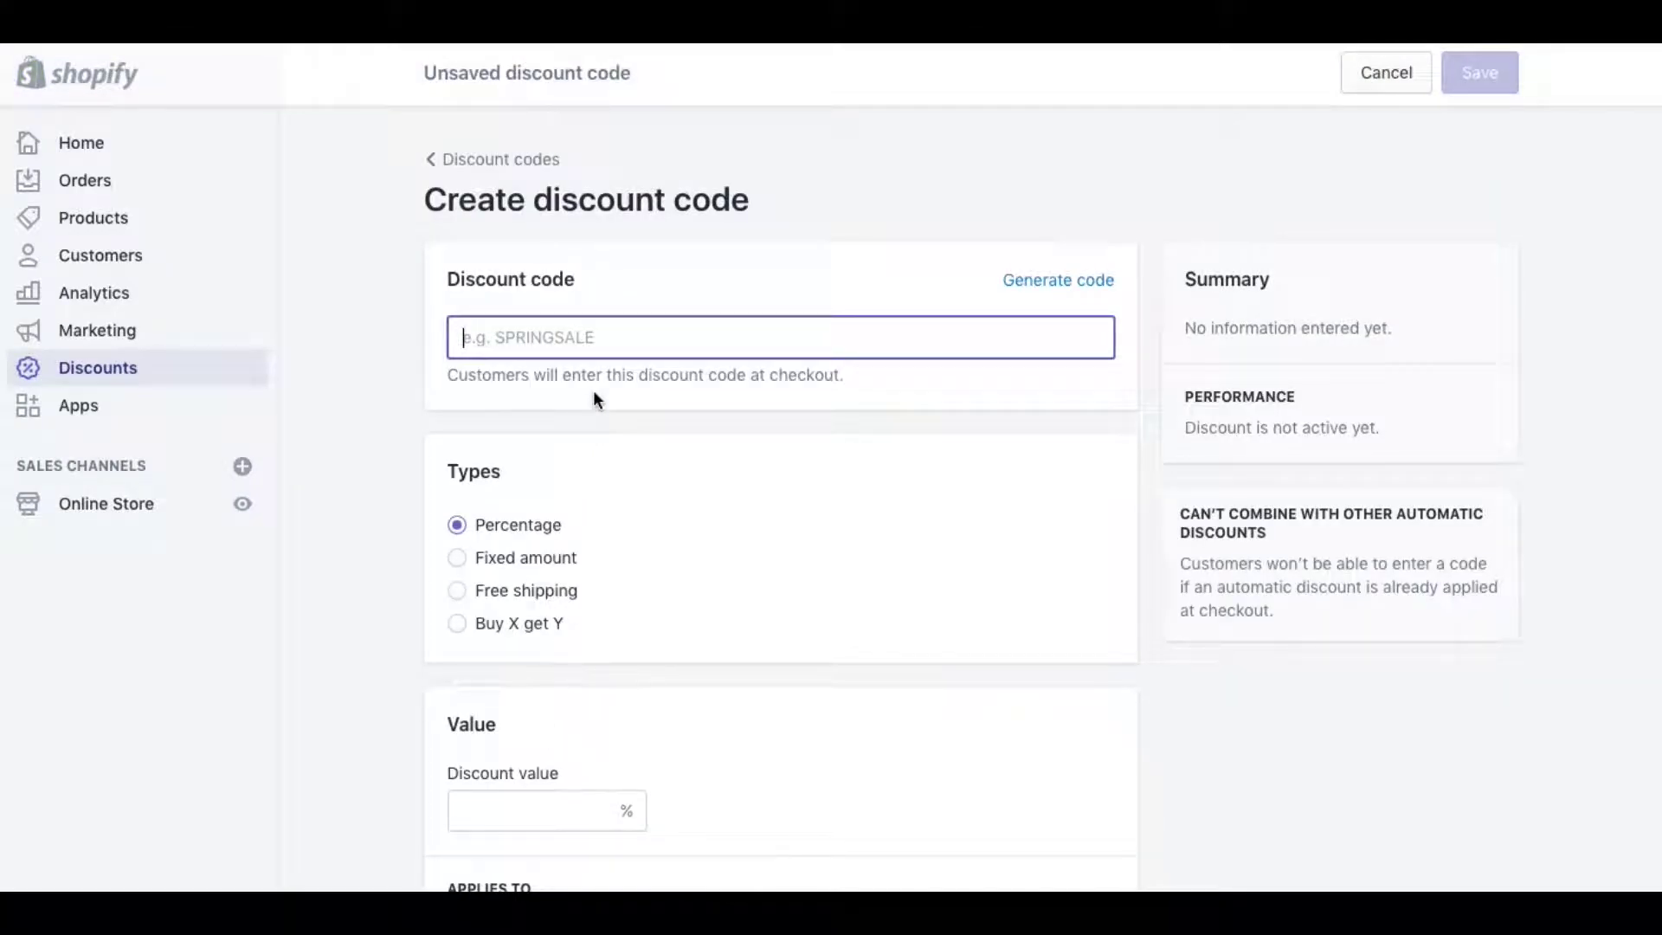
{"action": "type", "text": "Su"}
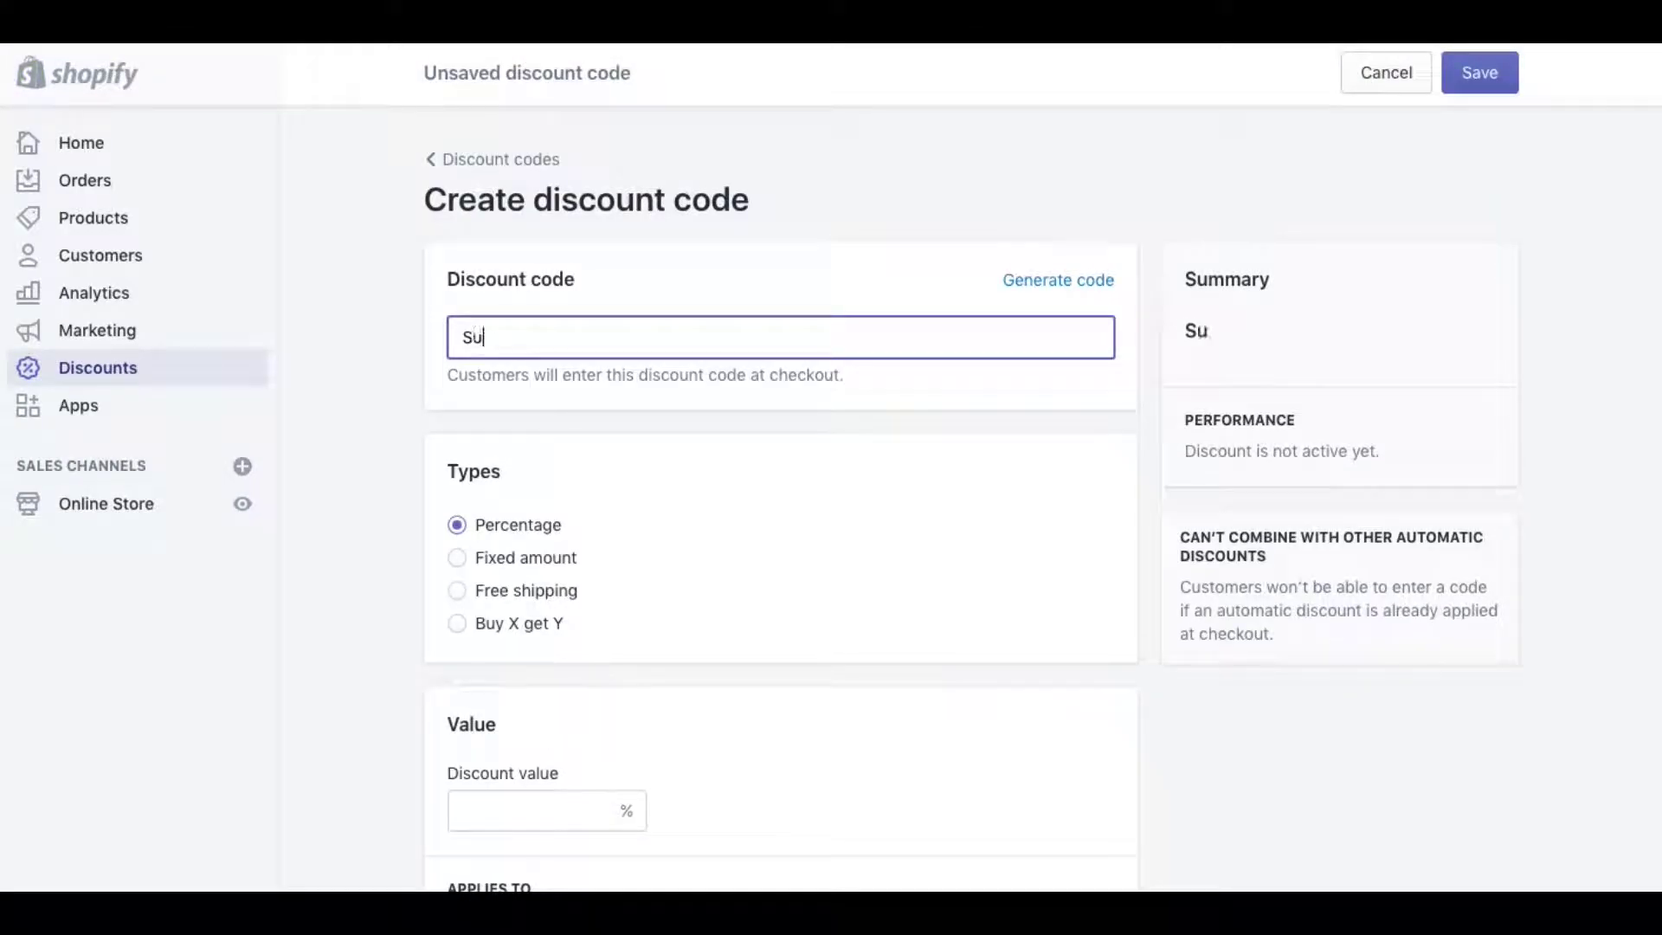
{"action": "type", "text": "per Fun Sale"}
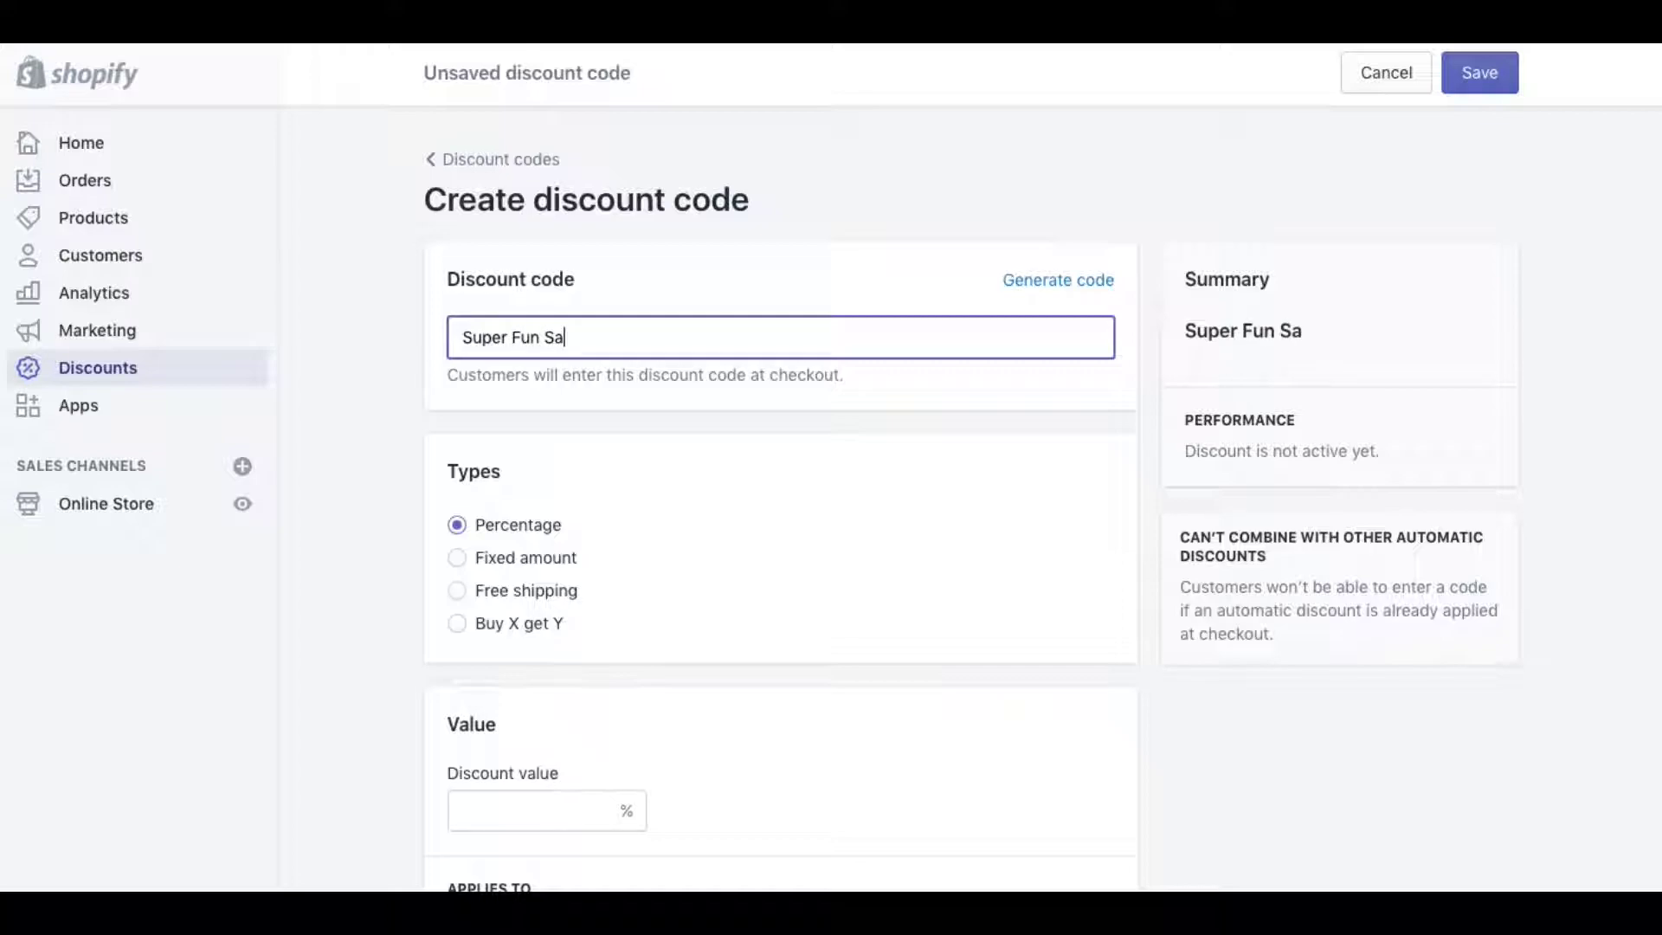
{"action": "left_click", "coordinate": [736, 580]}
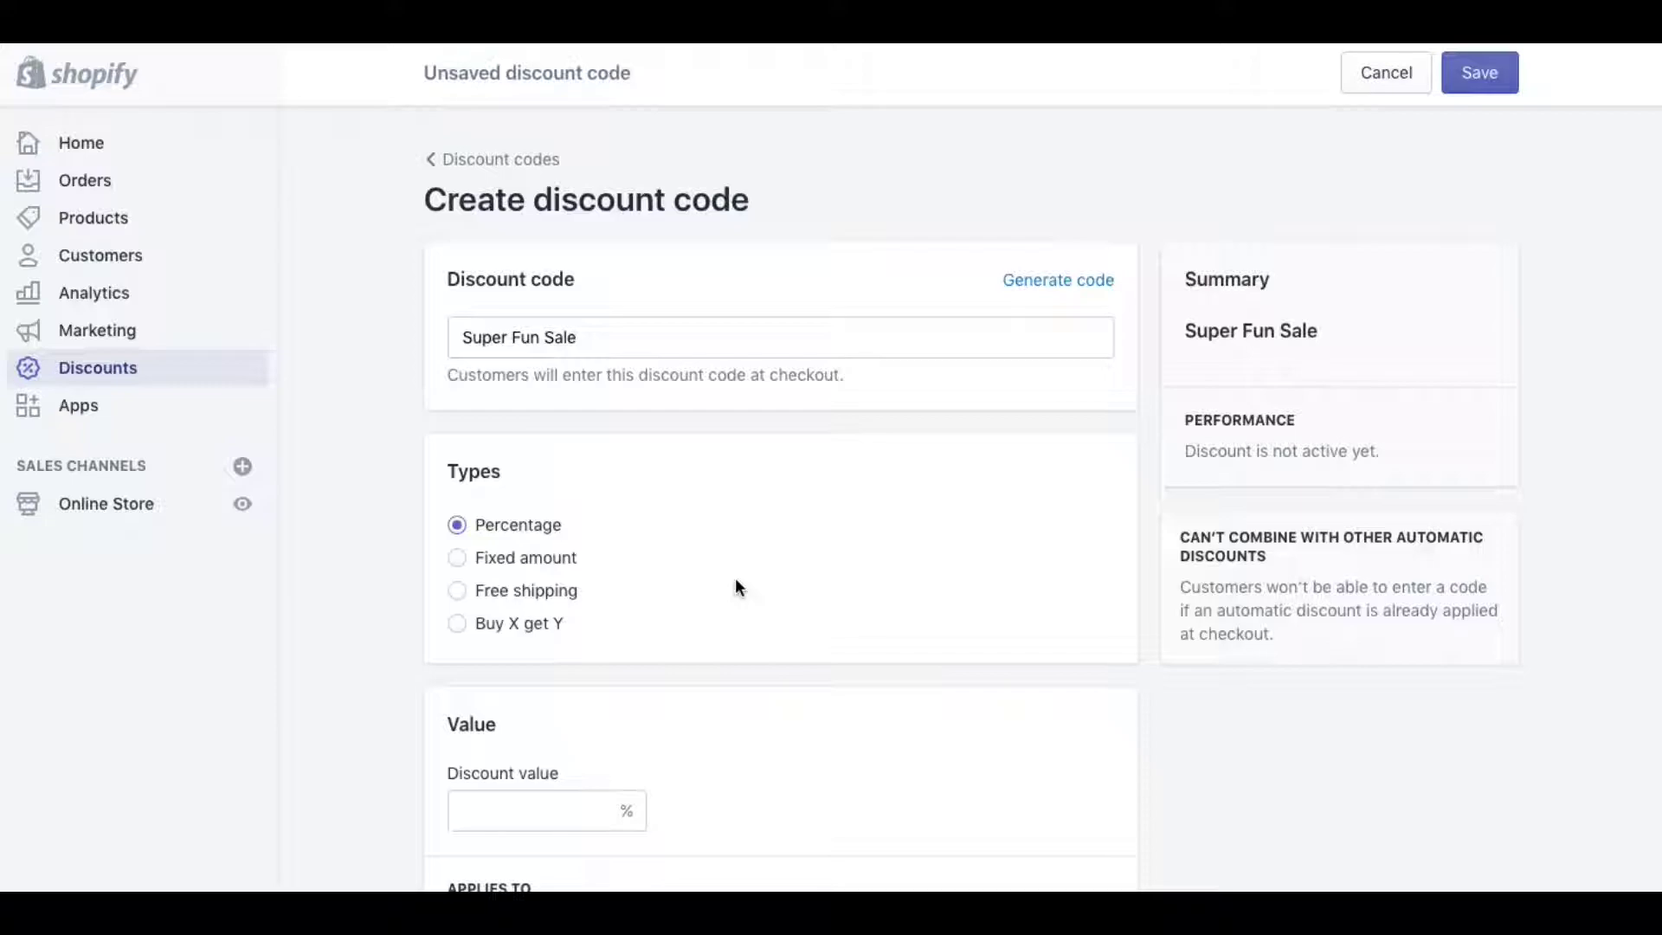
Set the percentage discount value to 10%
{"action": "double_click", "coordinate": [478, 525]}
{"action": "left_click", "coordinate": [657, 566]}
{"action": "scroll", "coordinate": [621, 598], "scroll_direction": "down", "scroll_amount": 6}
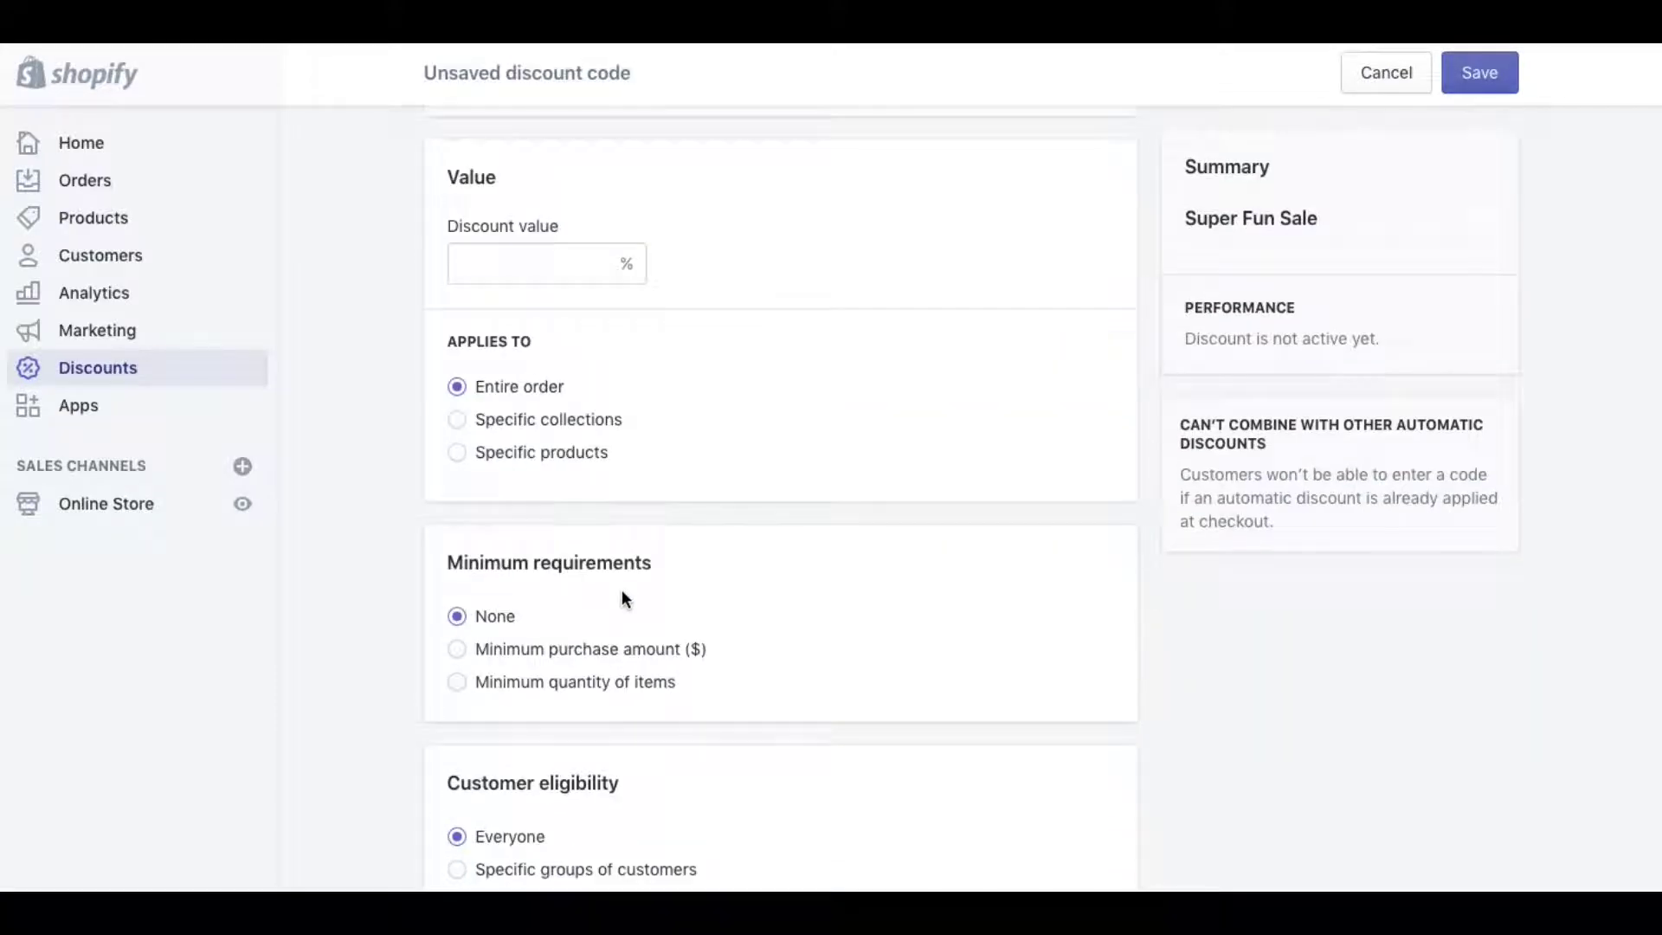
{"action": "left_click", "coordinate": [502, 255]}
{"action": "type", "text": "10"}
{"action": "left_click", "coordinate": [751, 274]}
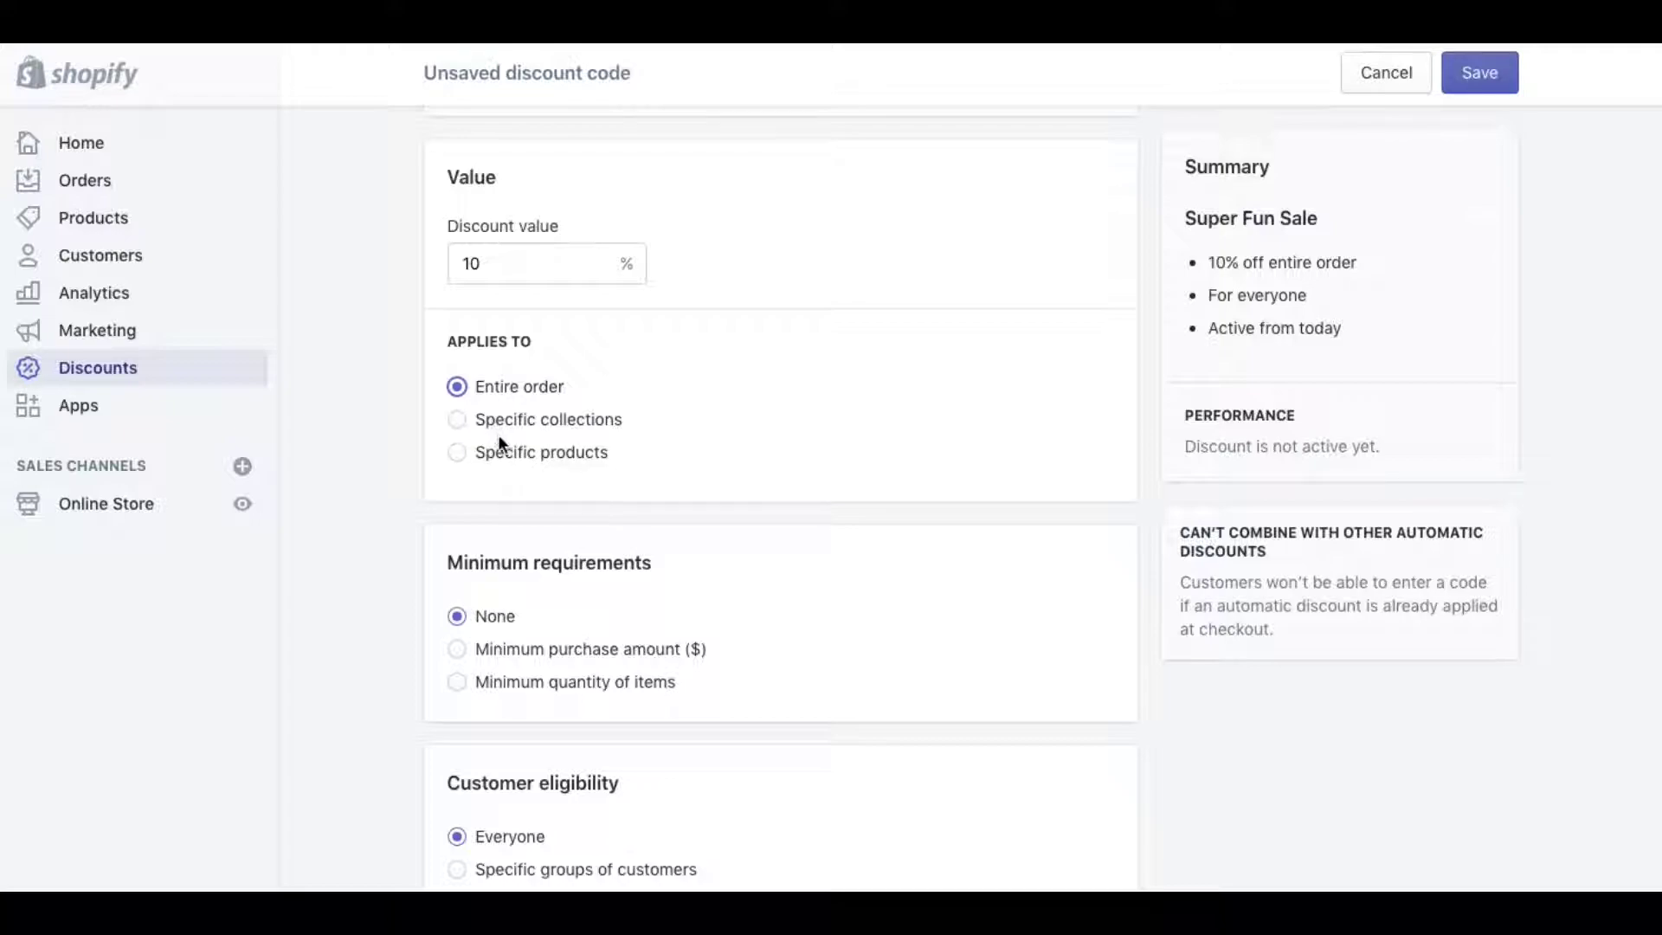
Apply the discount only to the specific products Milk and Ketchup
{"action": "left_click", "coordinate": [457, 452]}
{"action": "left_click", "coordinate": [1048, 507]}
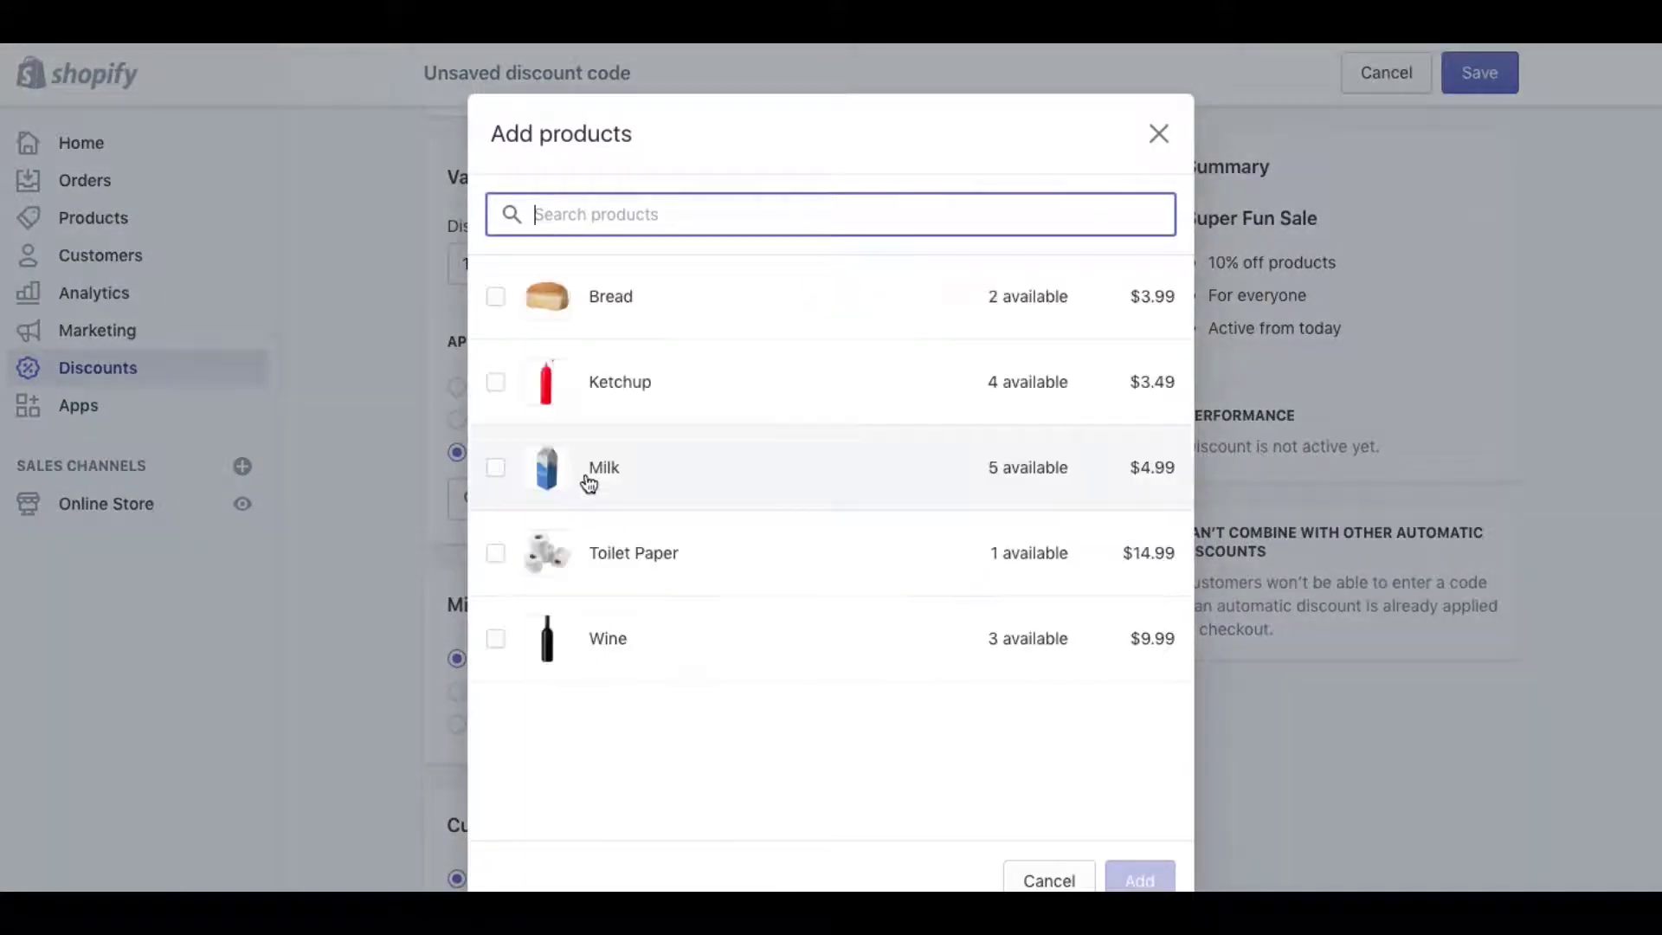
{"action": "left_click", "coordinate": [520, 468]}
{"action": "left_click", "coordinate": [495, 392]}
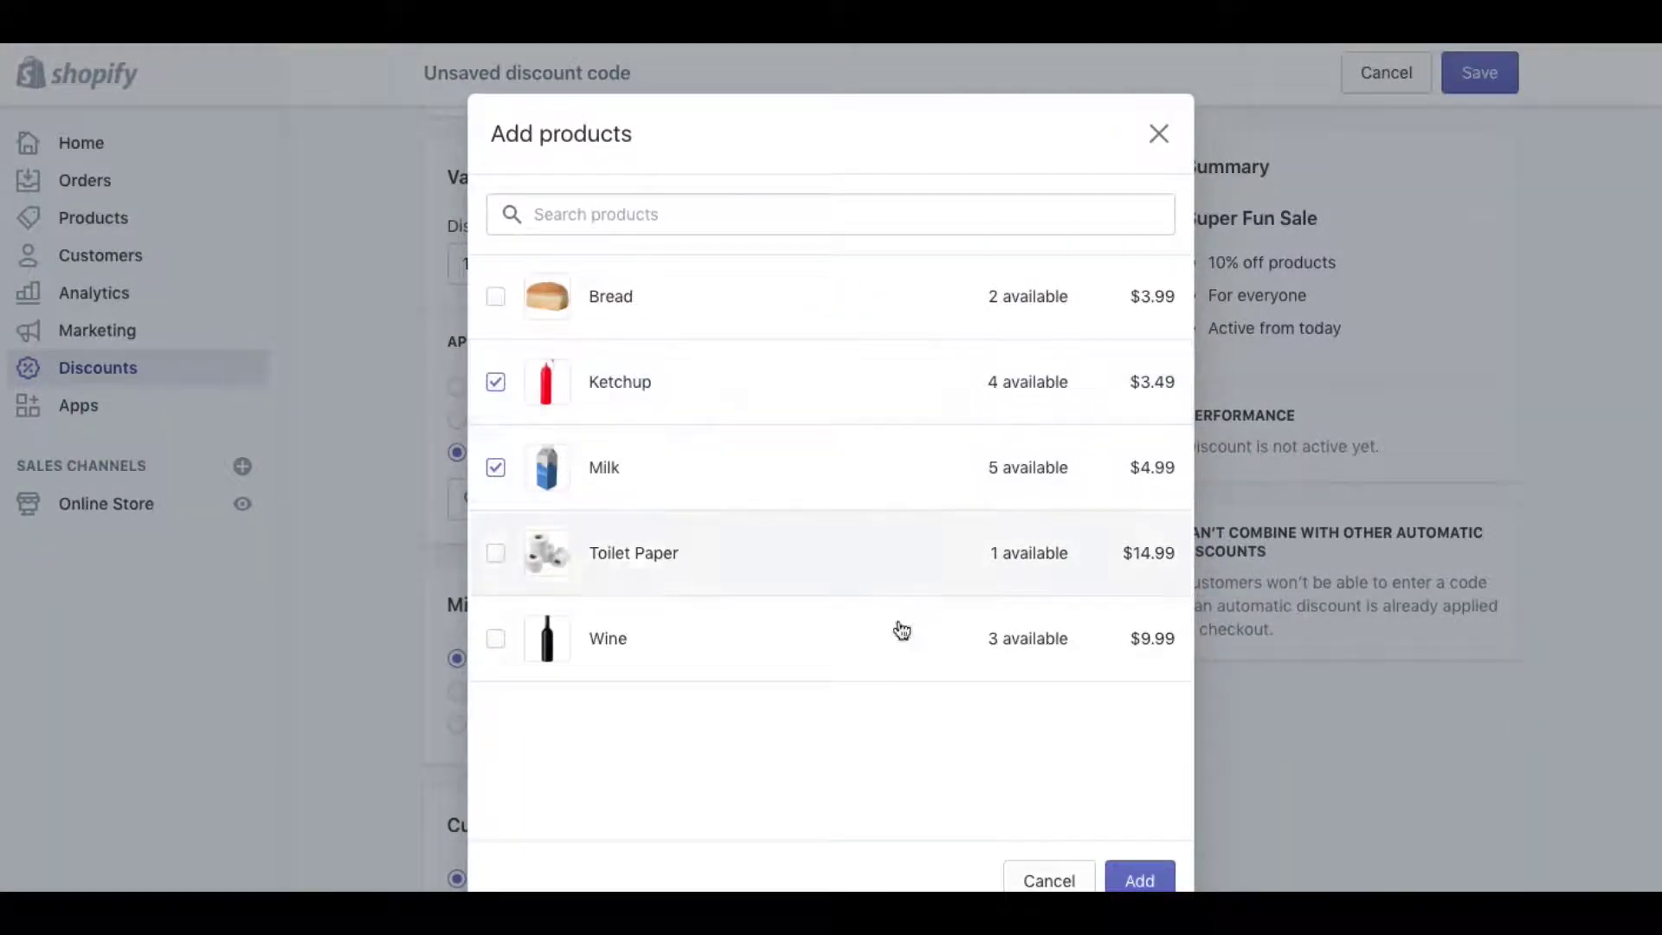
{"action": "left_click", "coordinate": [1137, 879]}
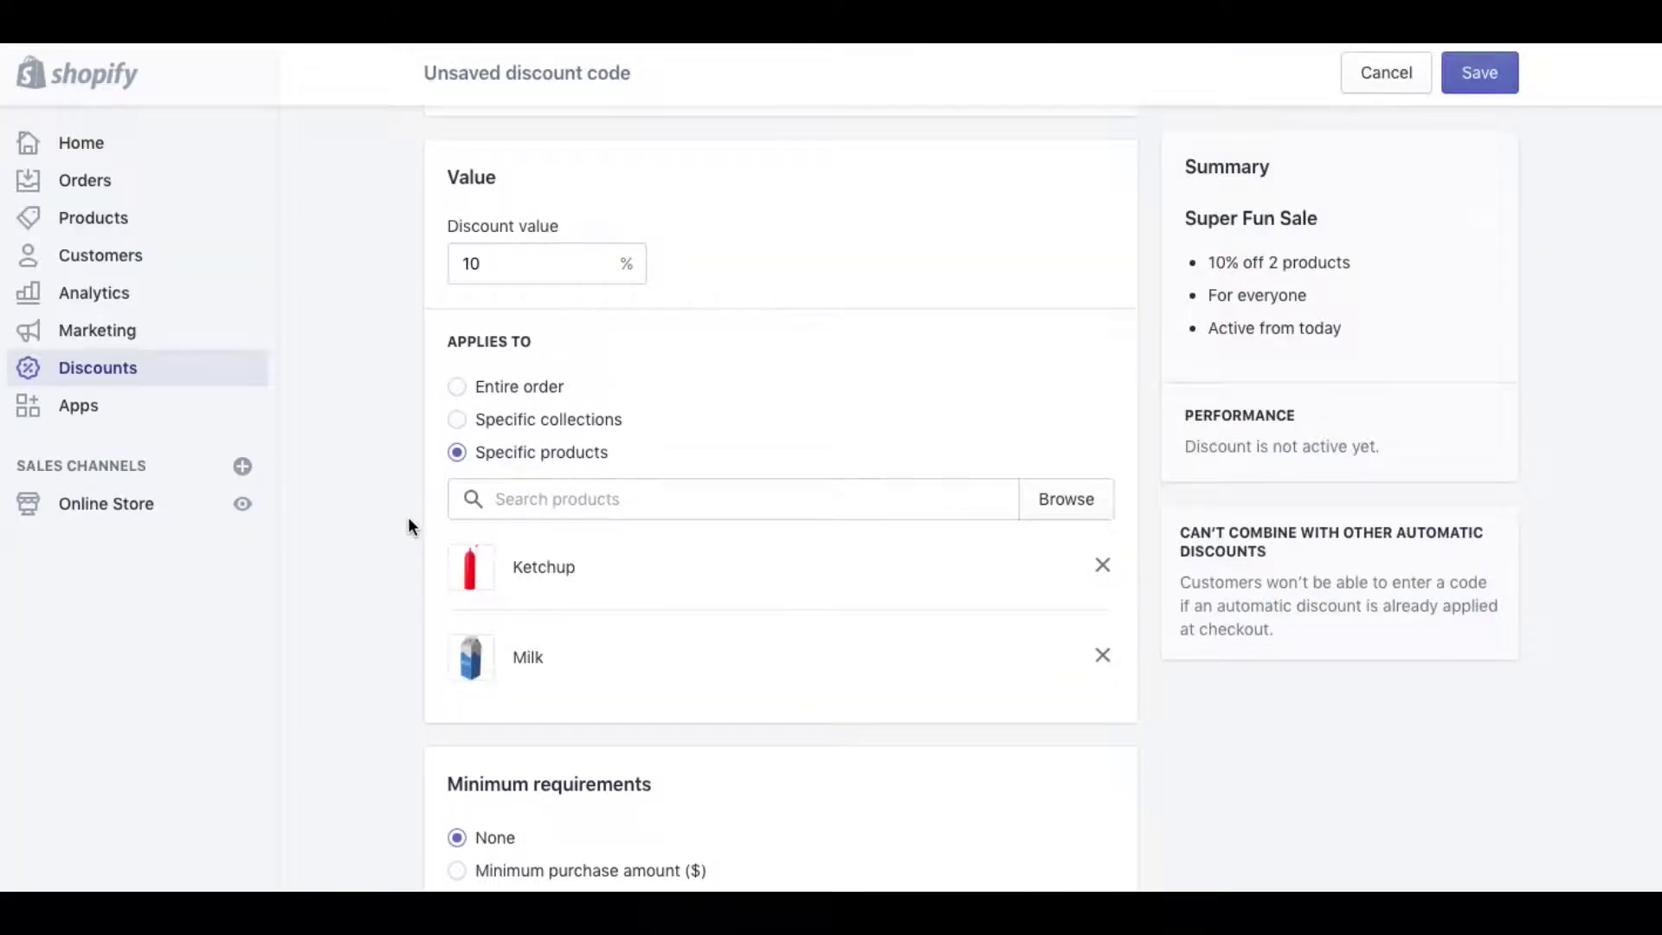
{"action": "scroll", "coordinate": [514, 391], "scroll_direction": "down", "scroll_amount": 5}
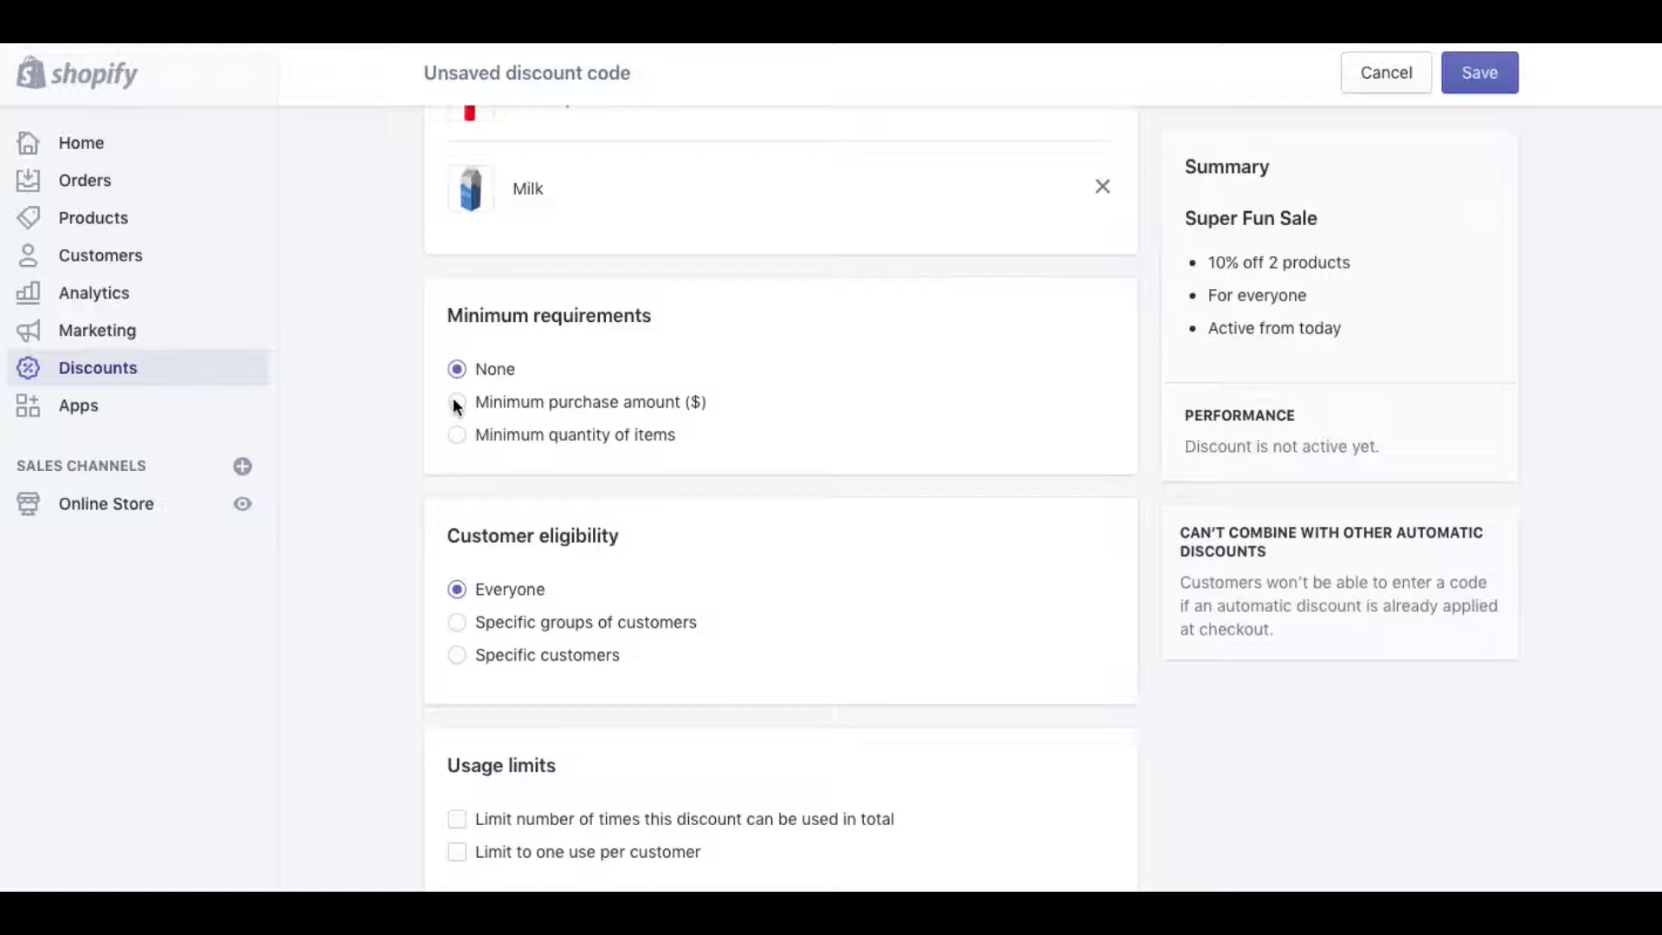
{"action": "scroll", "coordinate": [454, 587], "scroll_direction": "down", "scroll_amount": 2}
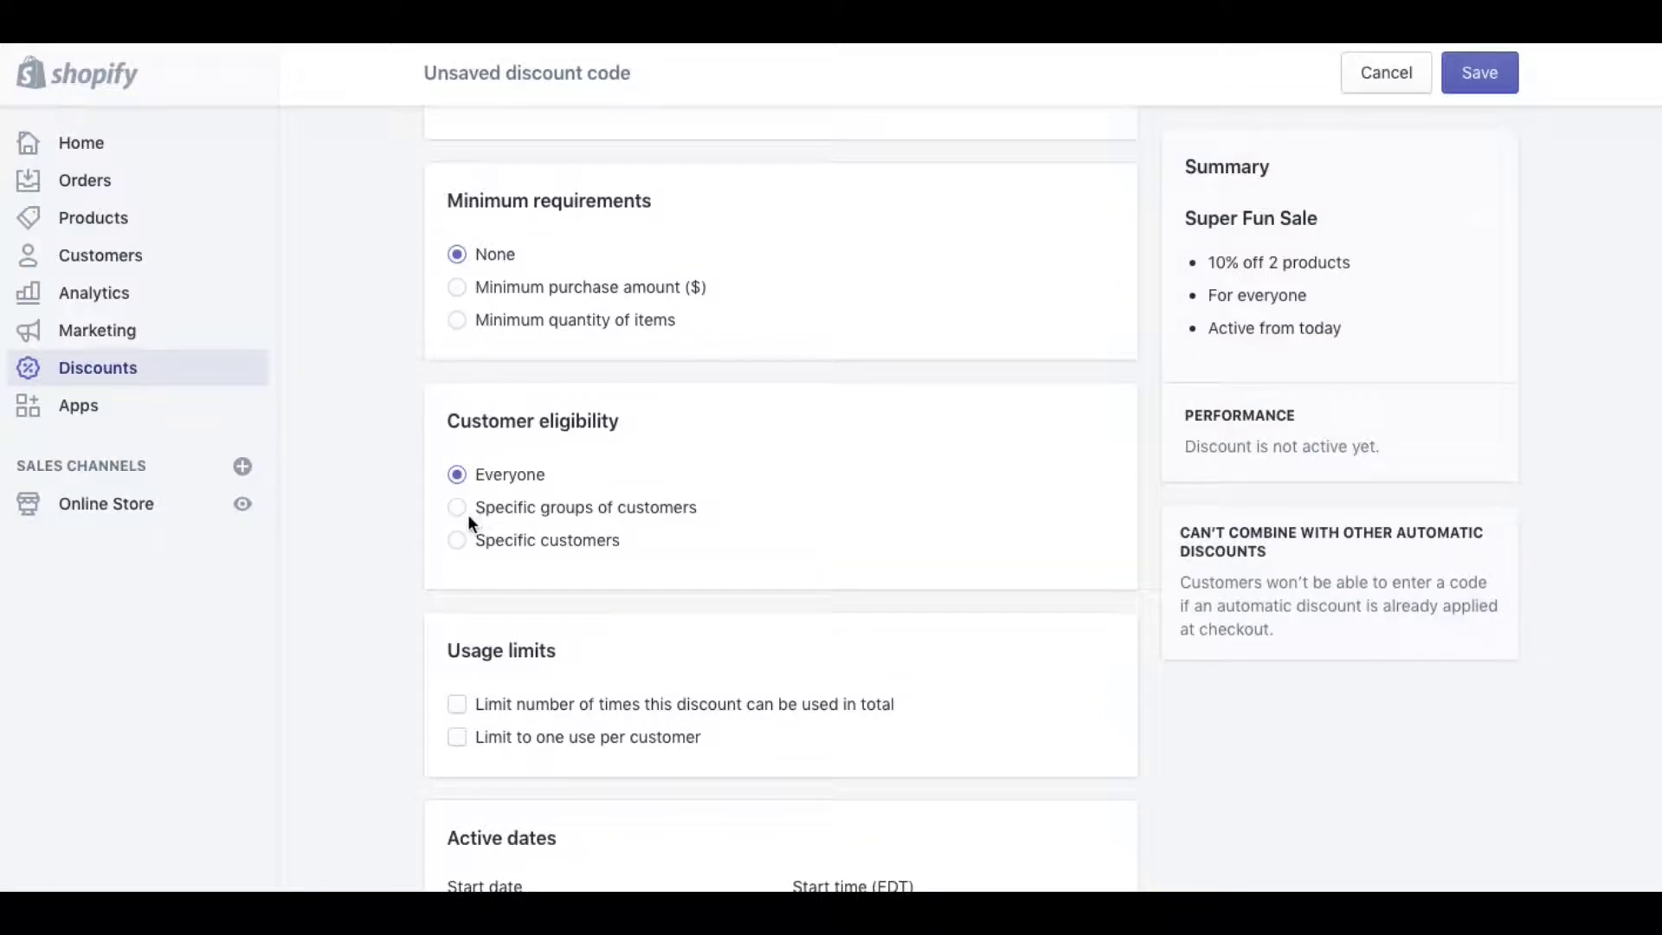
{"action": "left_click", "coordinate": [356, 527]}
{"action": "scroll", "coordinate": [371, 554], "scroll_direction": "down", "scroll_amount": 5}
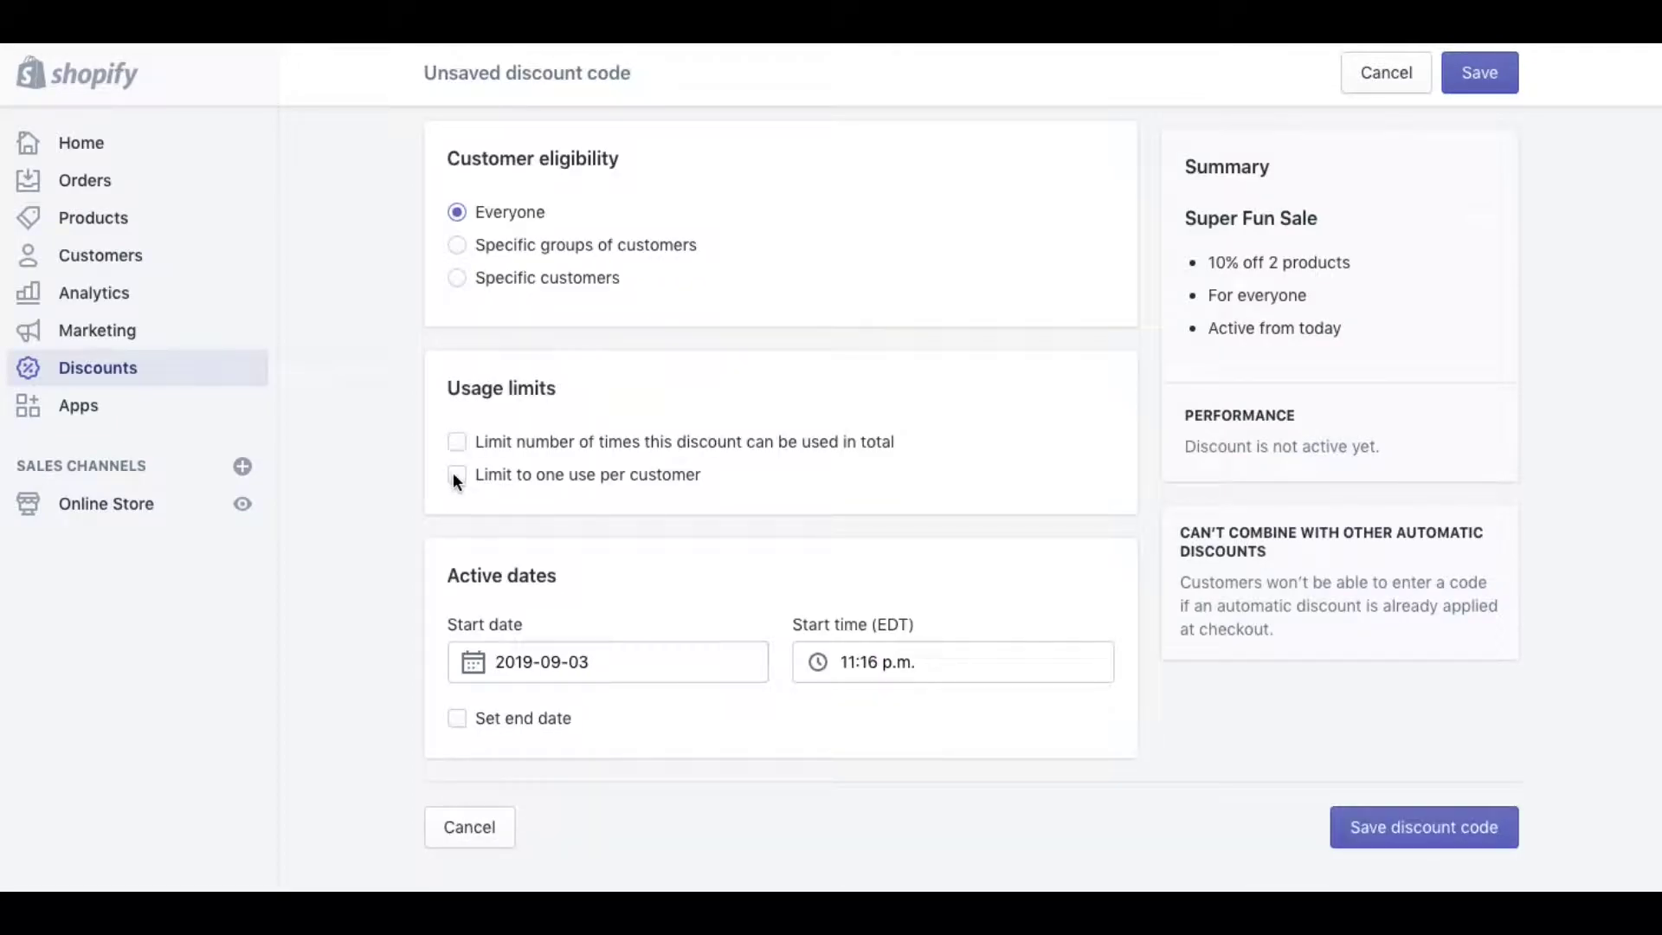
{"action": "left_click", "coordinate": [457, 476]}
{"action": "left_click", "coordinate": [457, 474]}
{"action": "left_click", "coordinate": [452, 442]}
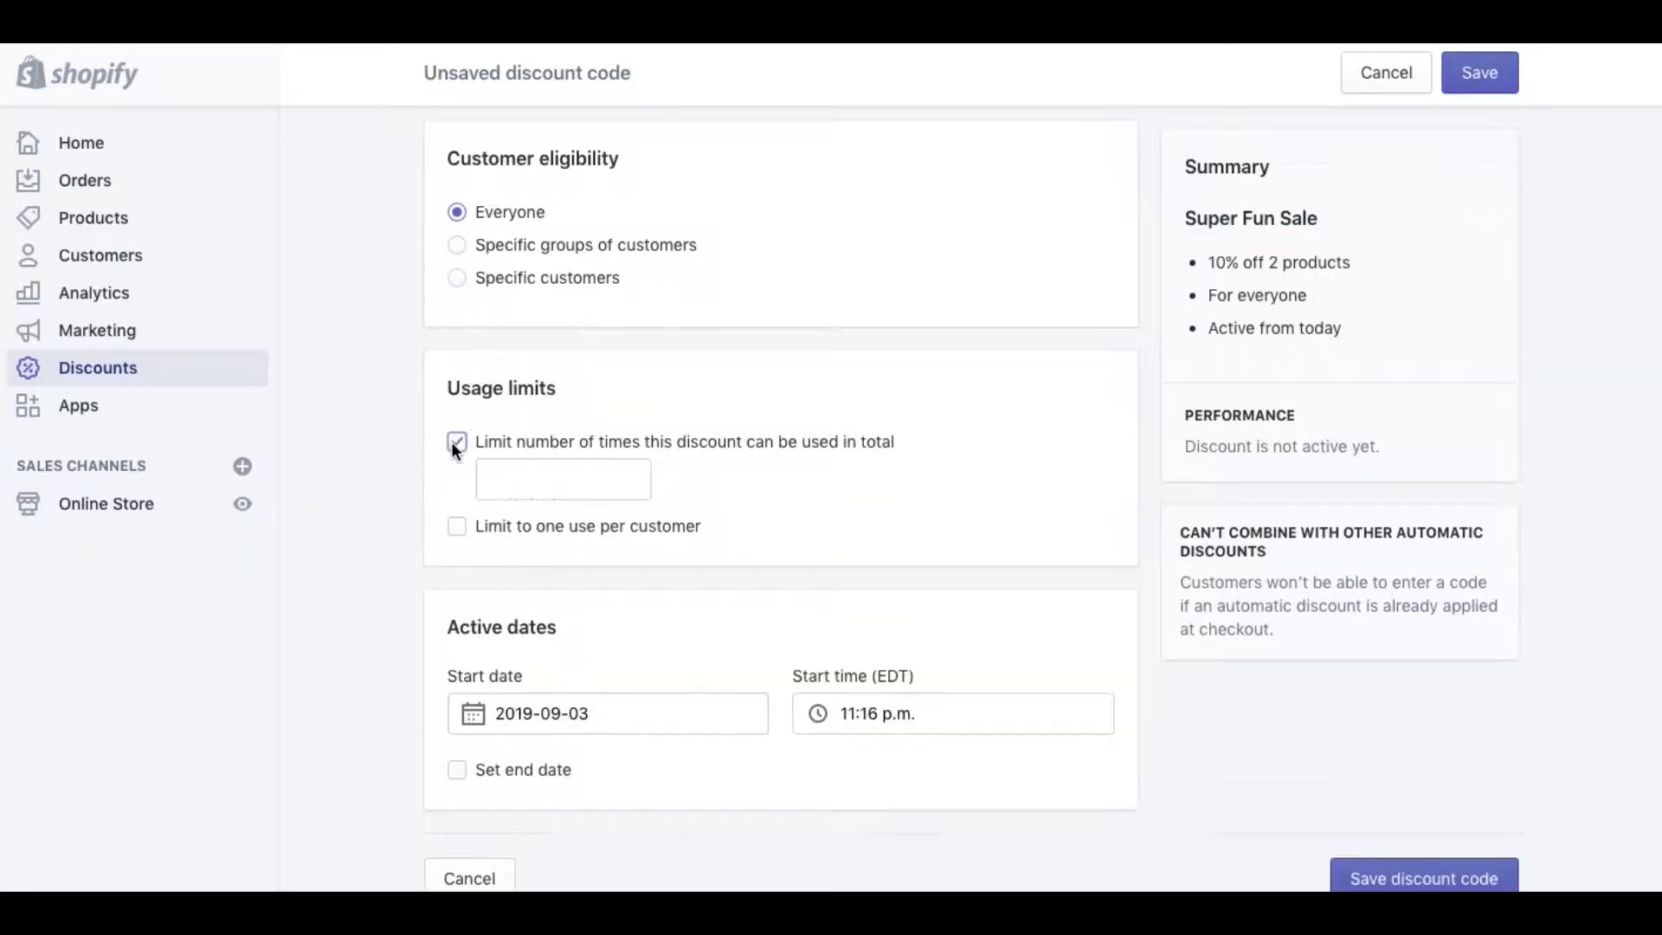
{"action": "left_click", "coordinate": [528, 474]}
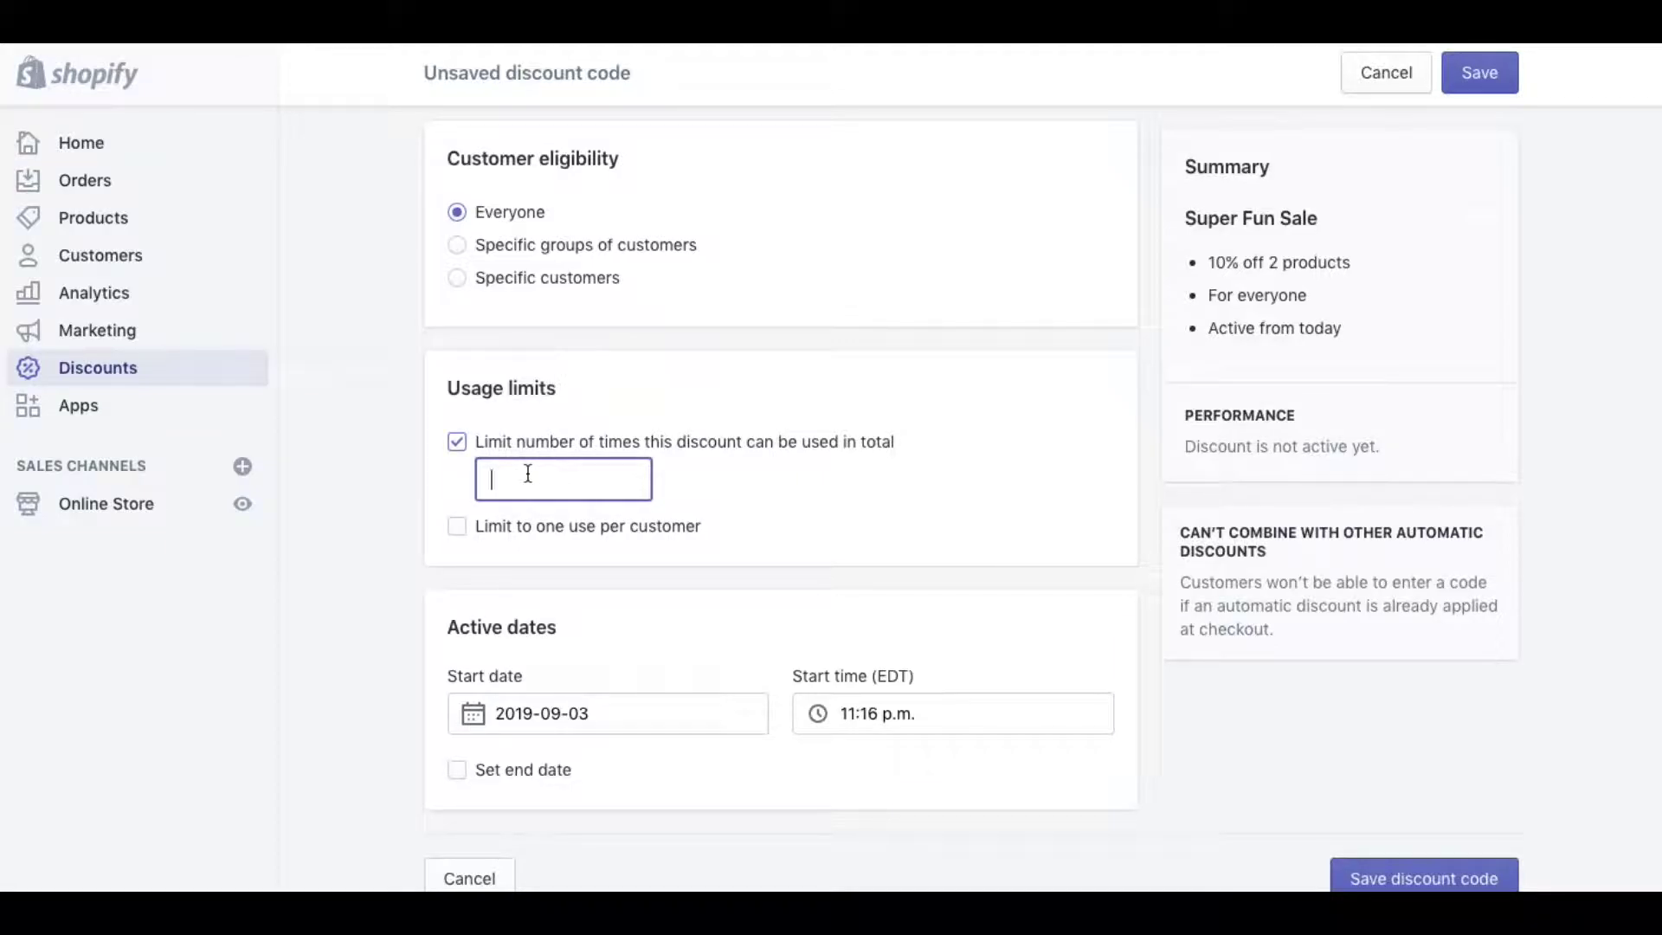
{"action": "type", "text": "10"}
{"action": "left_click", "coordinate": [375, 467]}
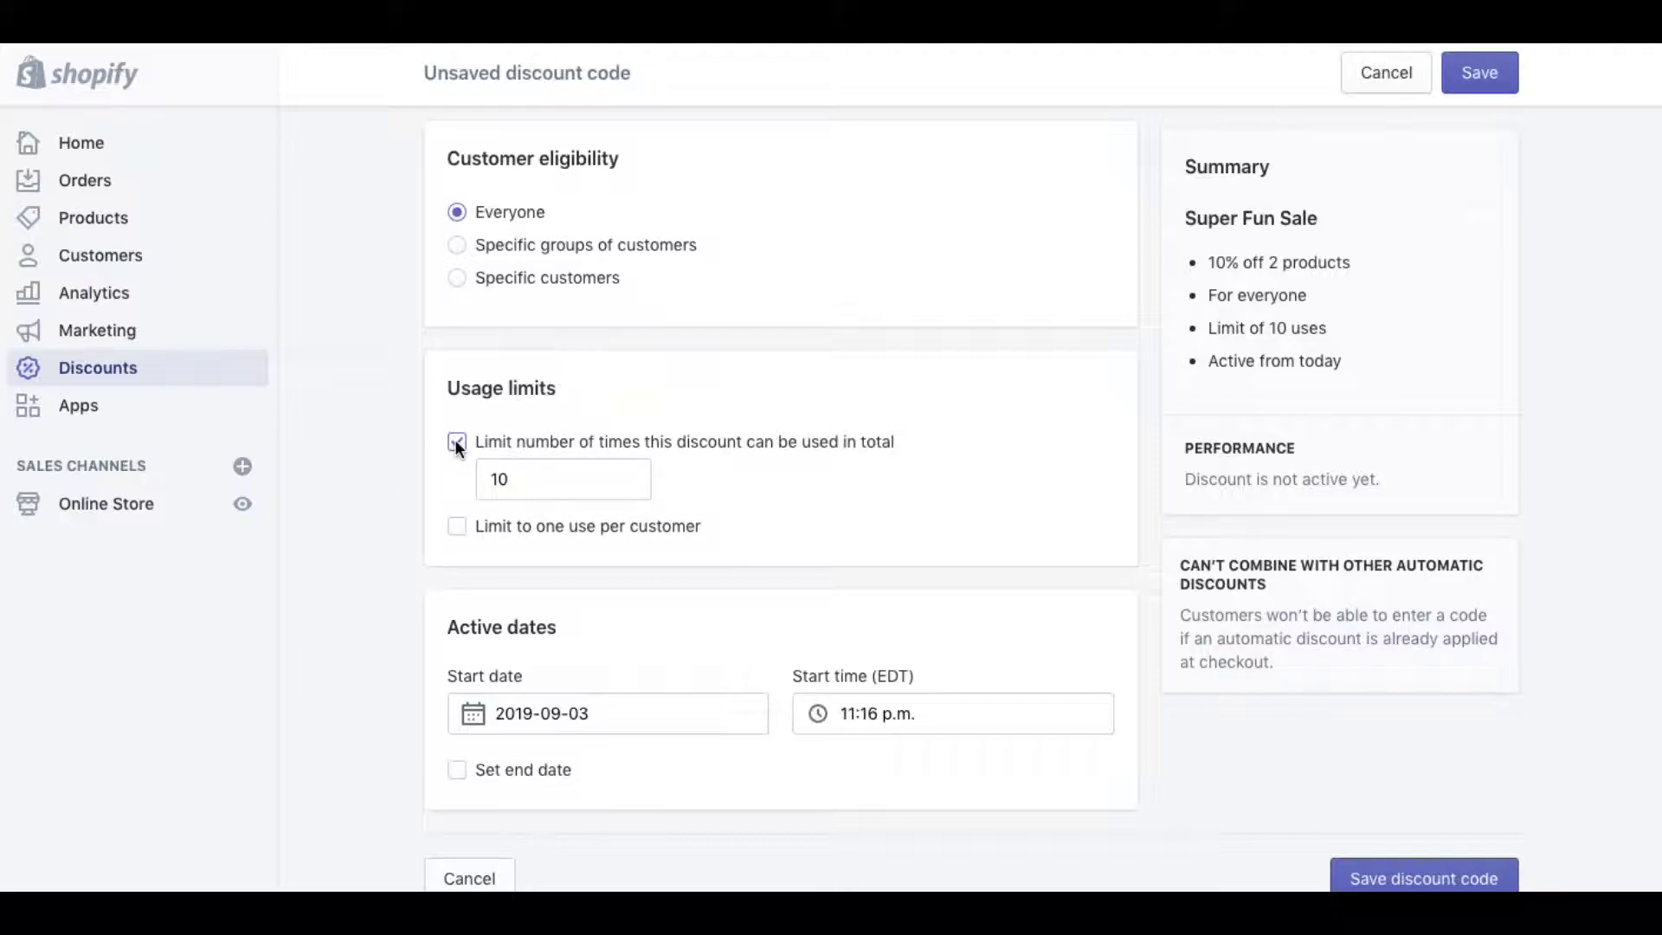
{"action": "left_click", "coordinate": [455, 440]}
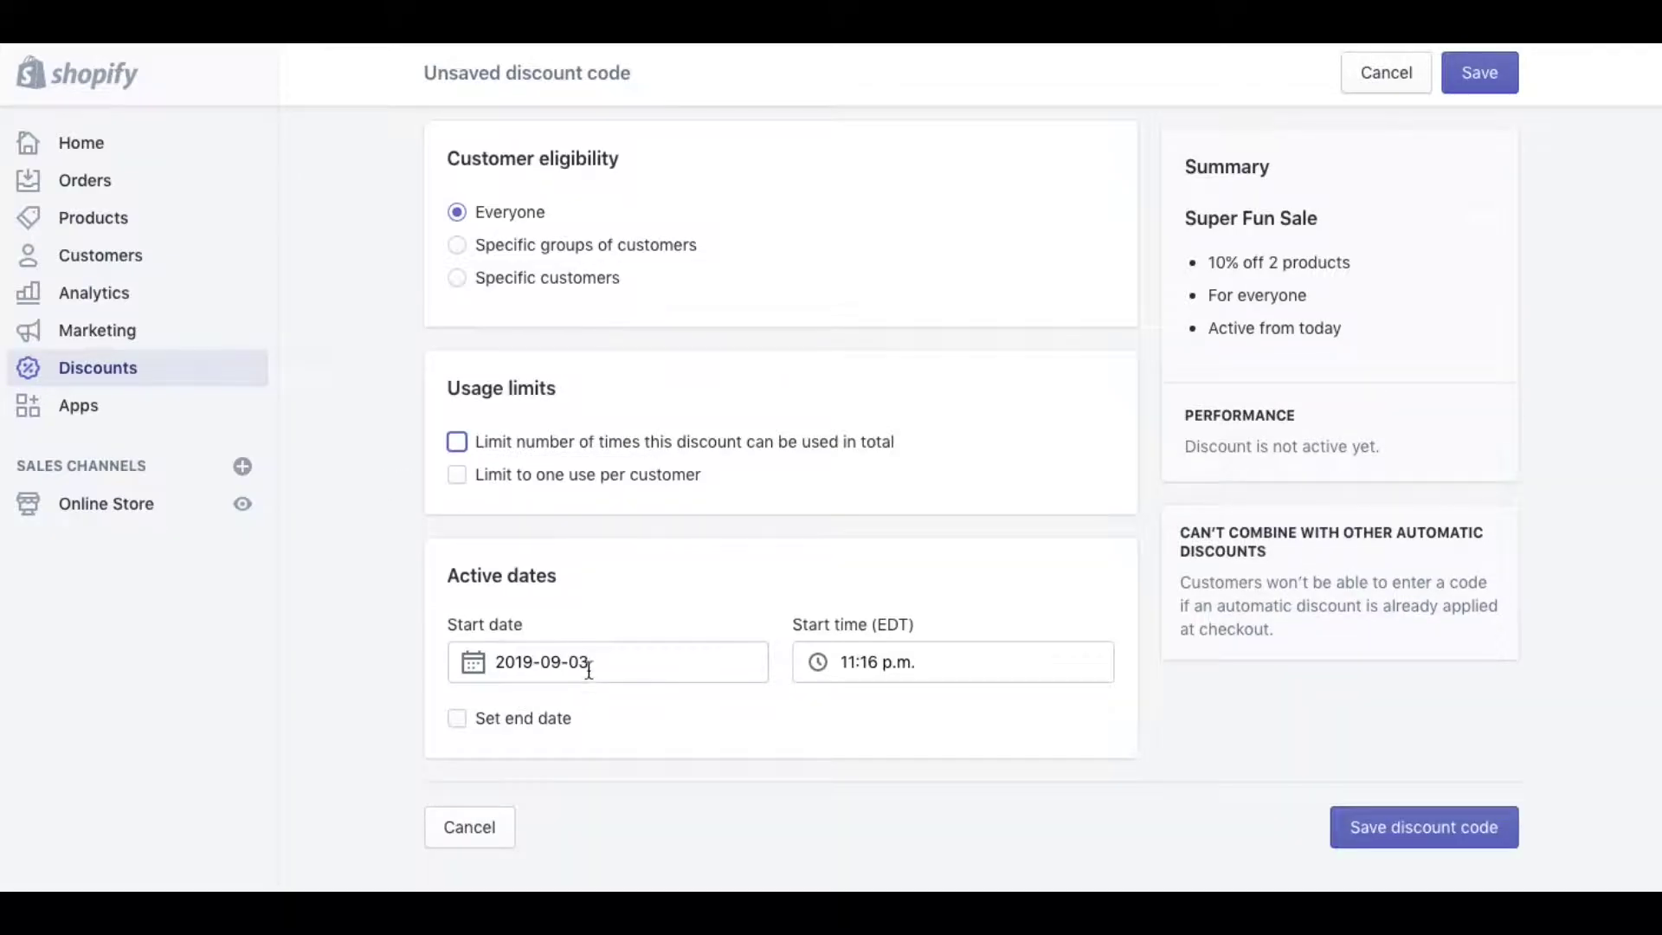
{"action": "left_click", "coordinate": [456, 718]}
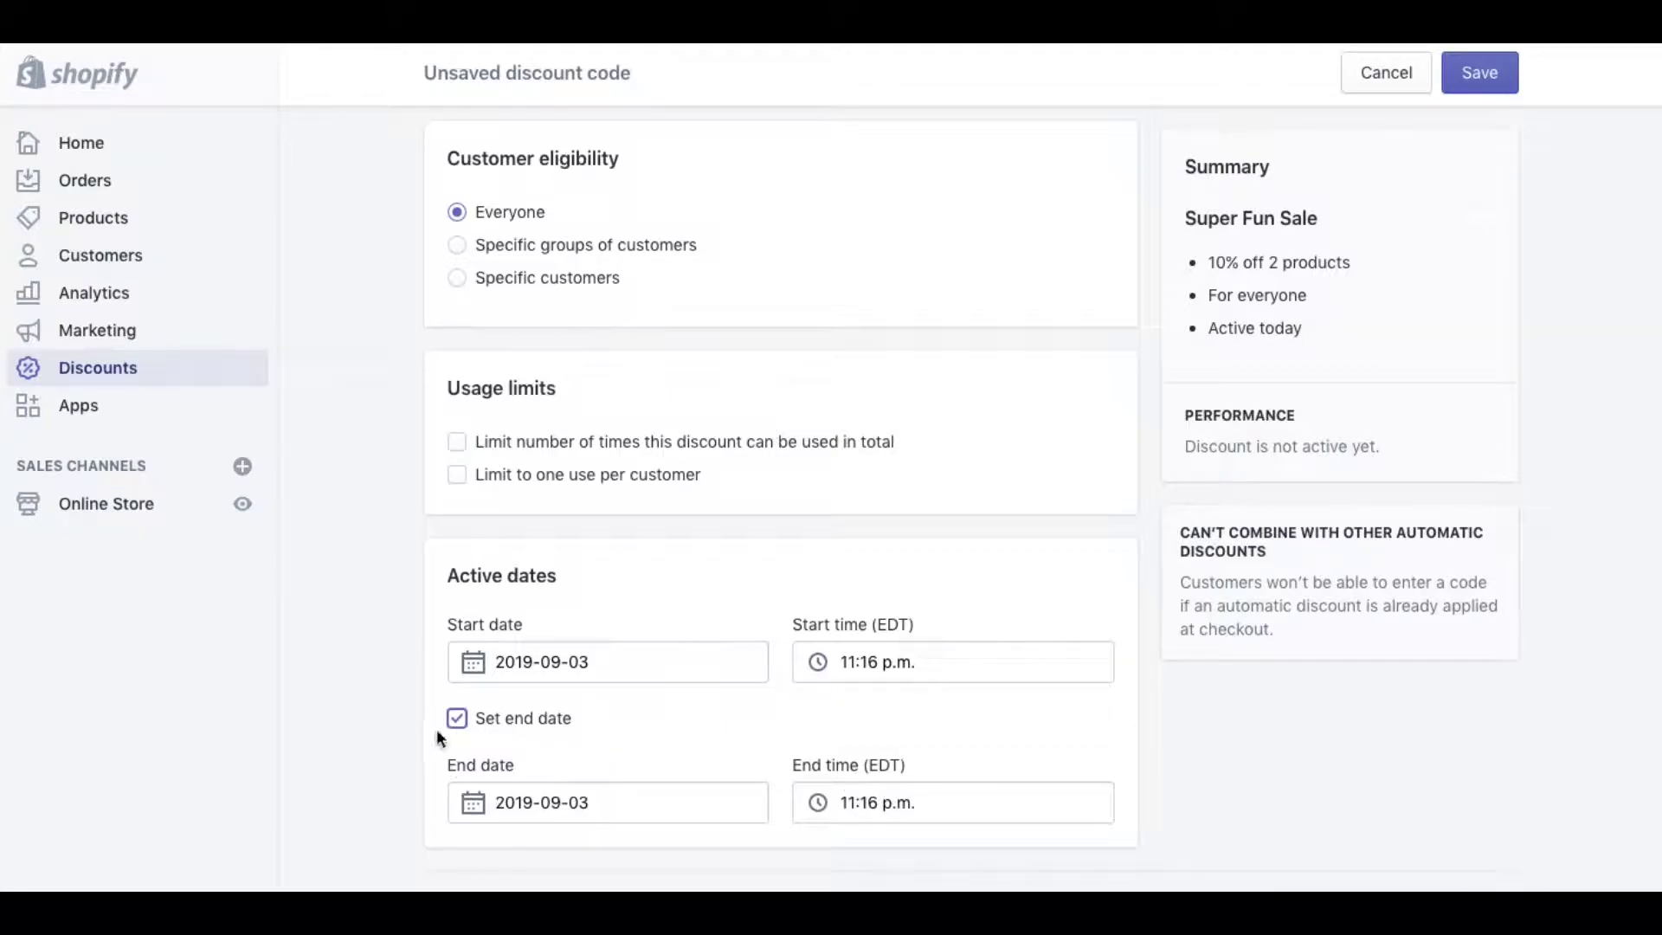
{"action": "left_click", "coordinate": [456, 718]}
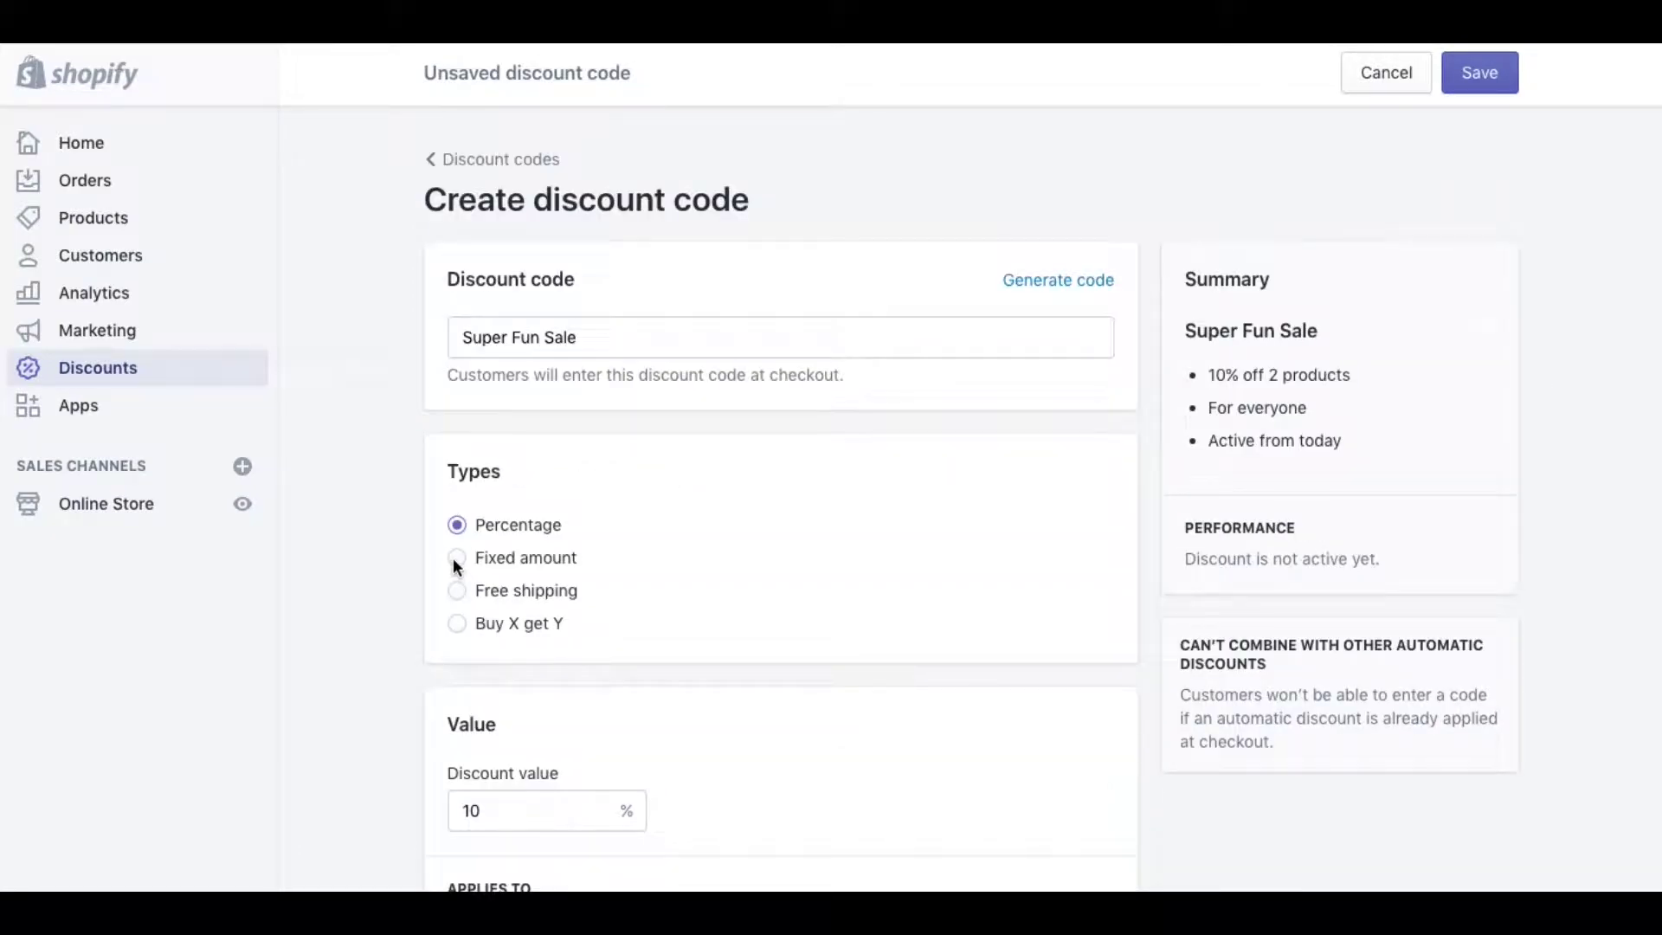
Switch the discount to a fixed amount of $10.00 off
{"action": "left_click", "coordinate": [457, 558]}
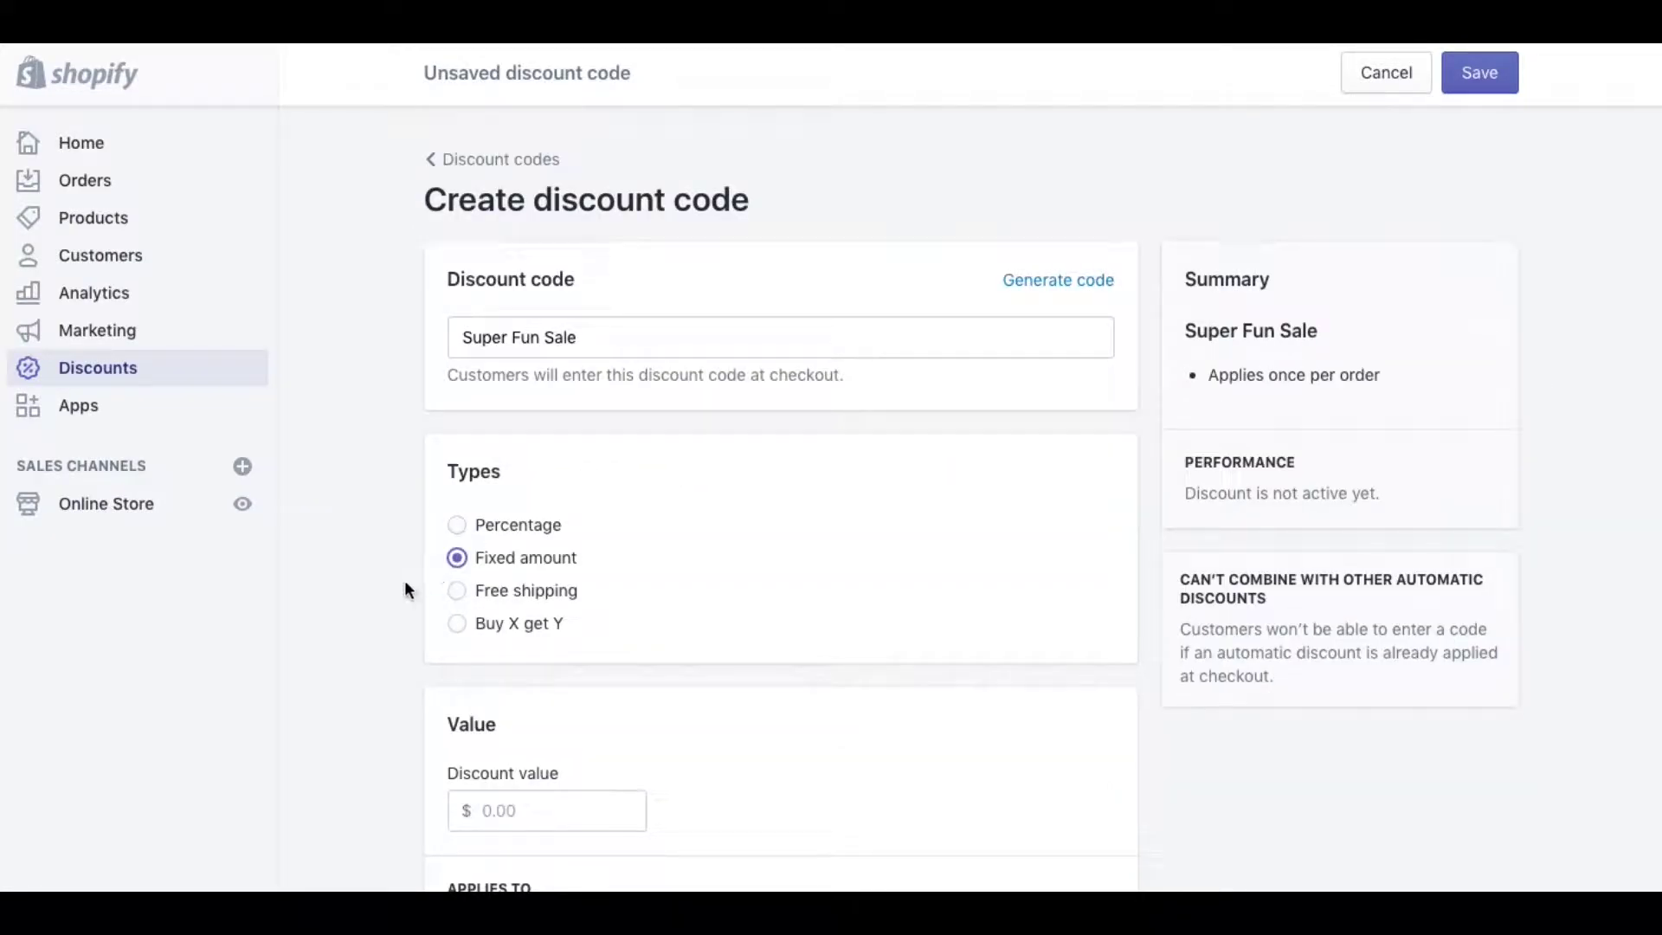
{"action": "scroll", "coordinate": [409, 597], "scroll_direction": "down", "scroll_amount": 3}
{"action": "left_click", "coordinate": [523, 594]}
{"action": "type", "text": "10.00"}
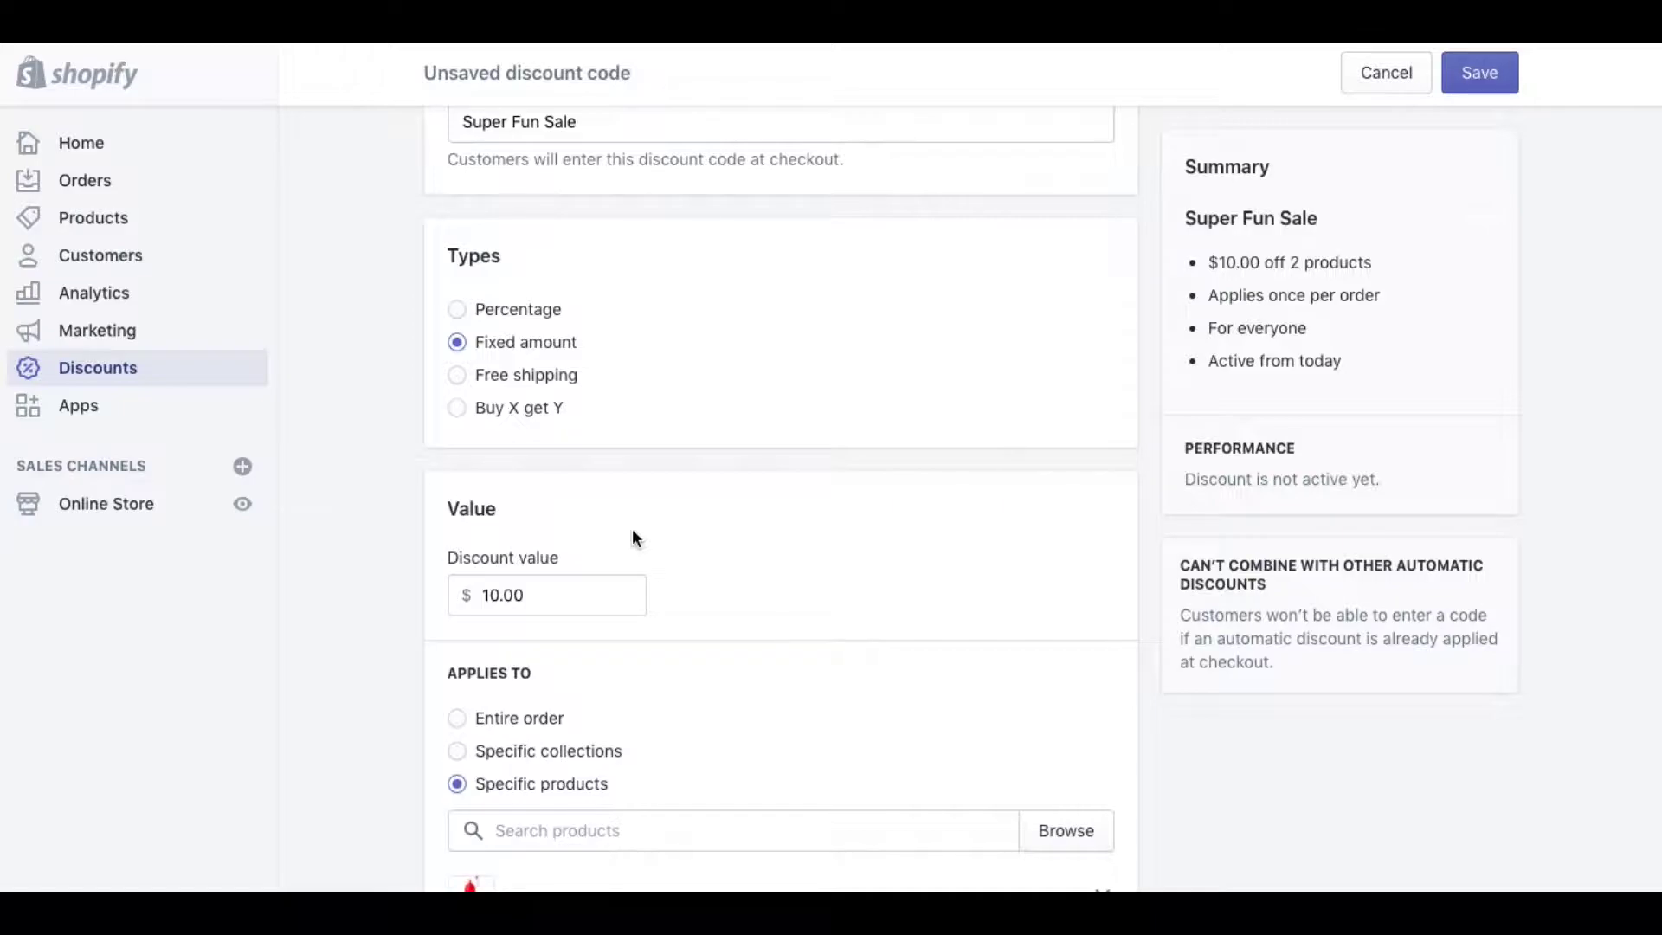
Remove Ketchup and Milk from the discounted products and browse the product list
{"action": "scroll", "coordinate": [663, 538], "scroll_direction": "down", "scroll_amount": 3}
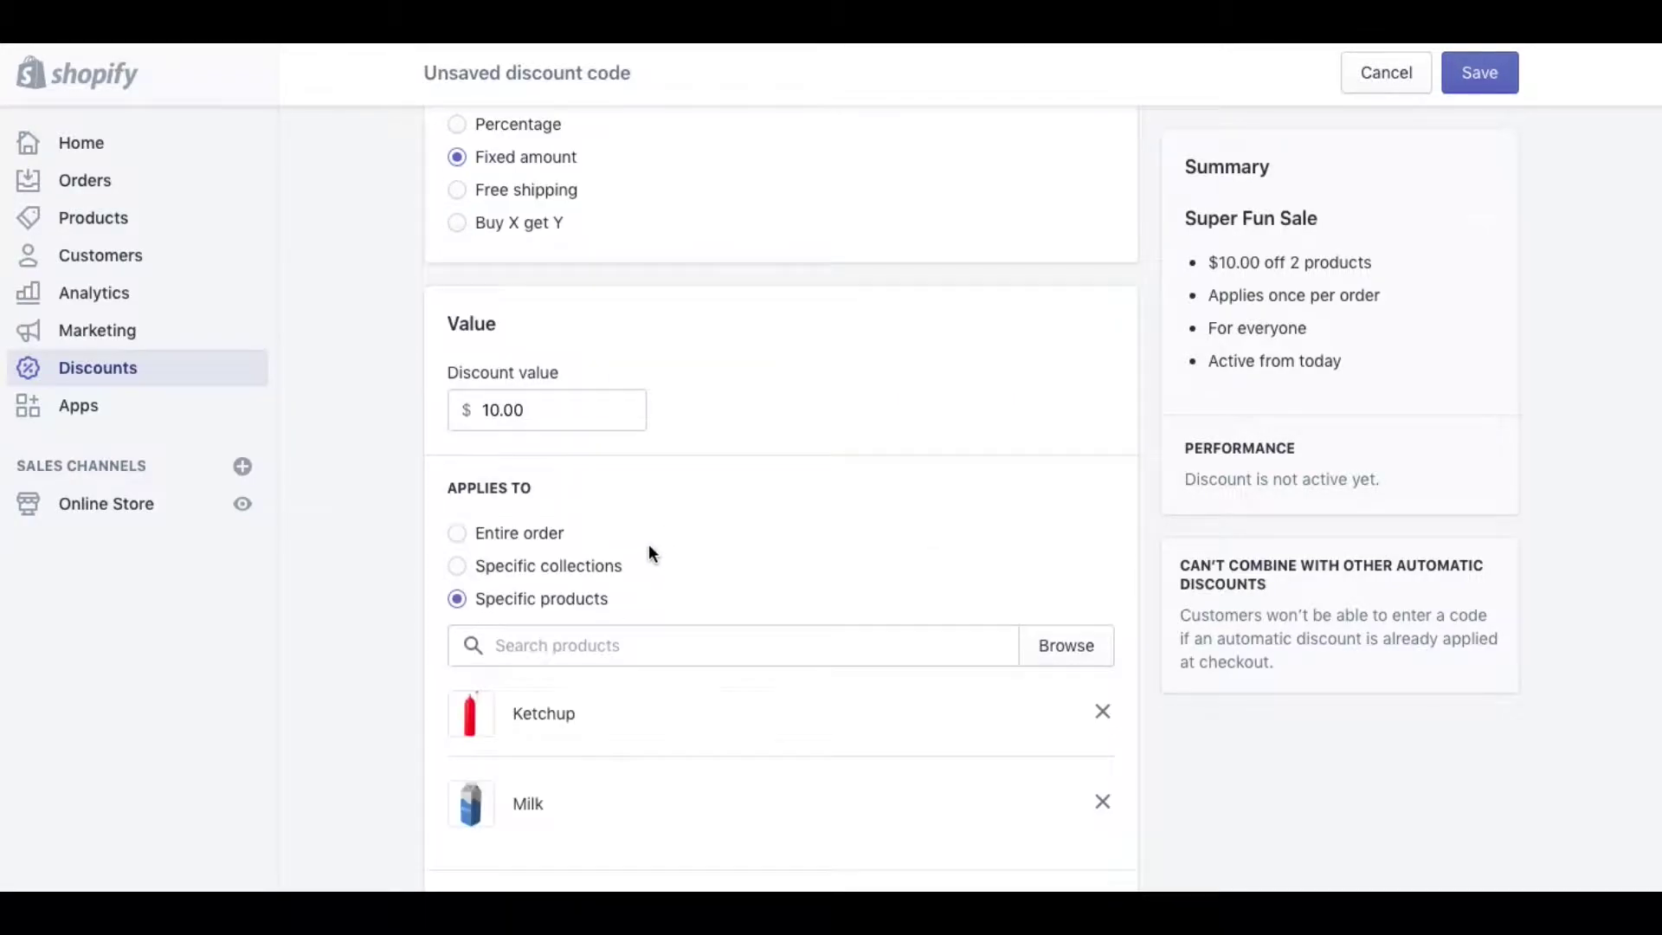
{"action": "scroll", "coordinate": [651, 552], "scroll_direction": "down", "scroll_amount": 1}
{"action": "left_click", "coordinate": [1102, 650]}
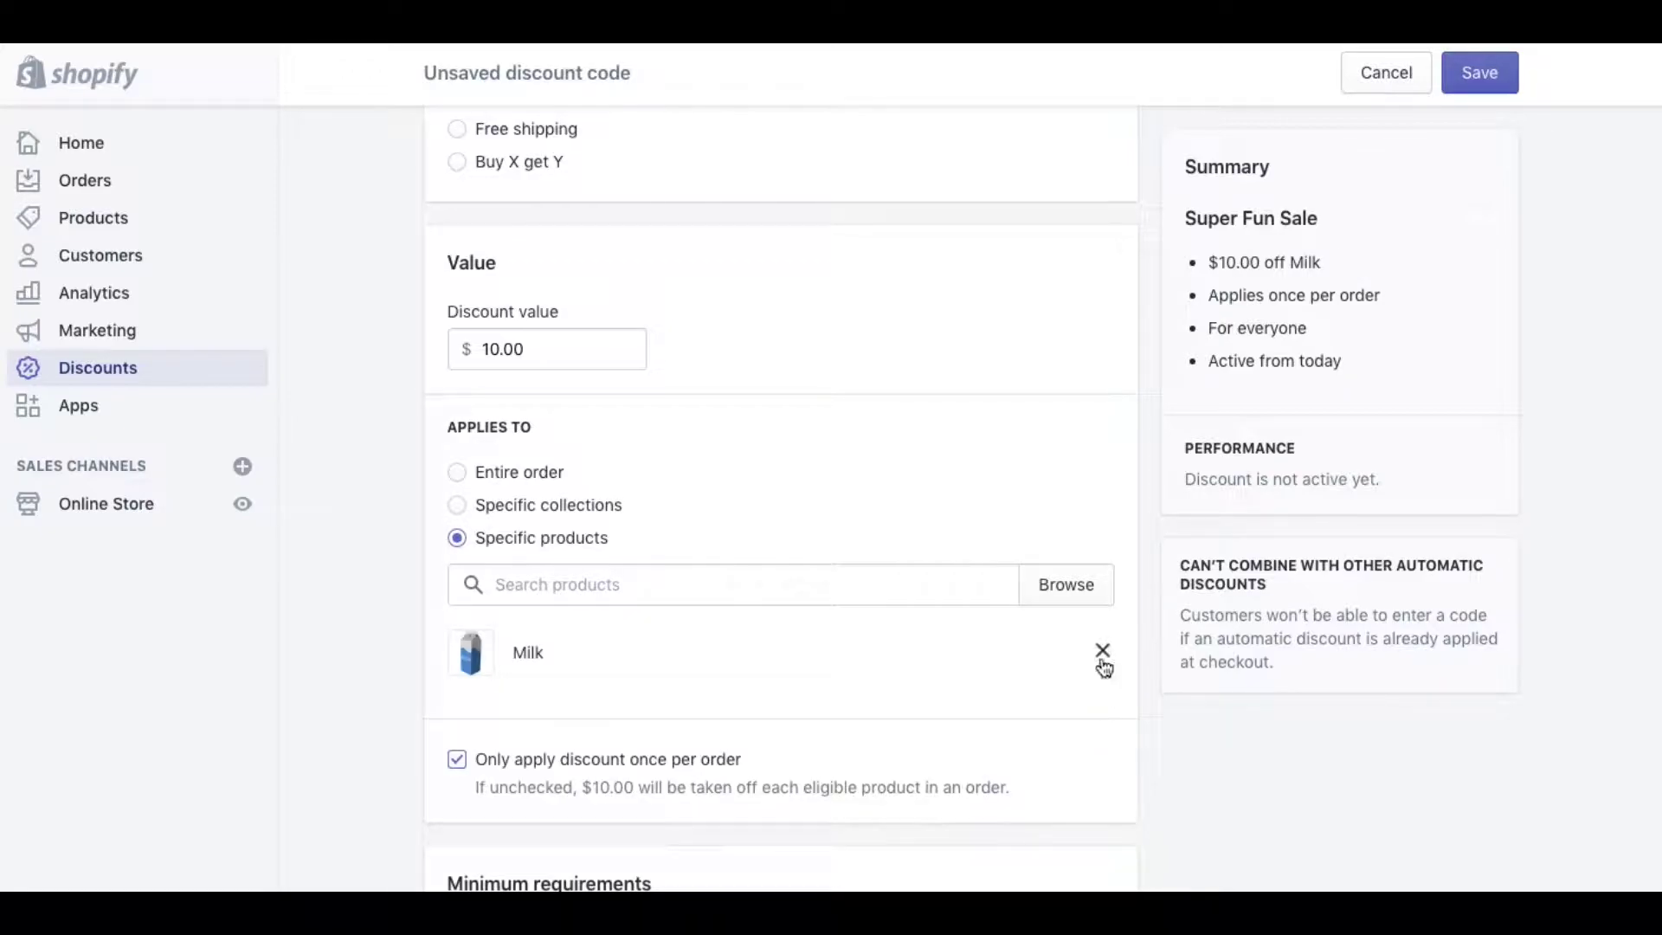
{"action": "left_click", "coordinate": [1102, 650]}
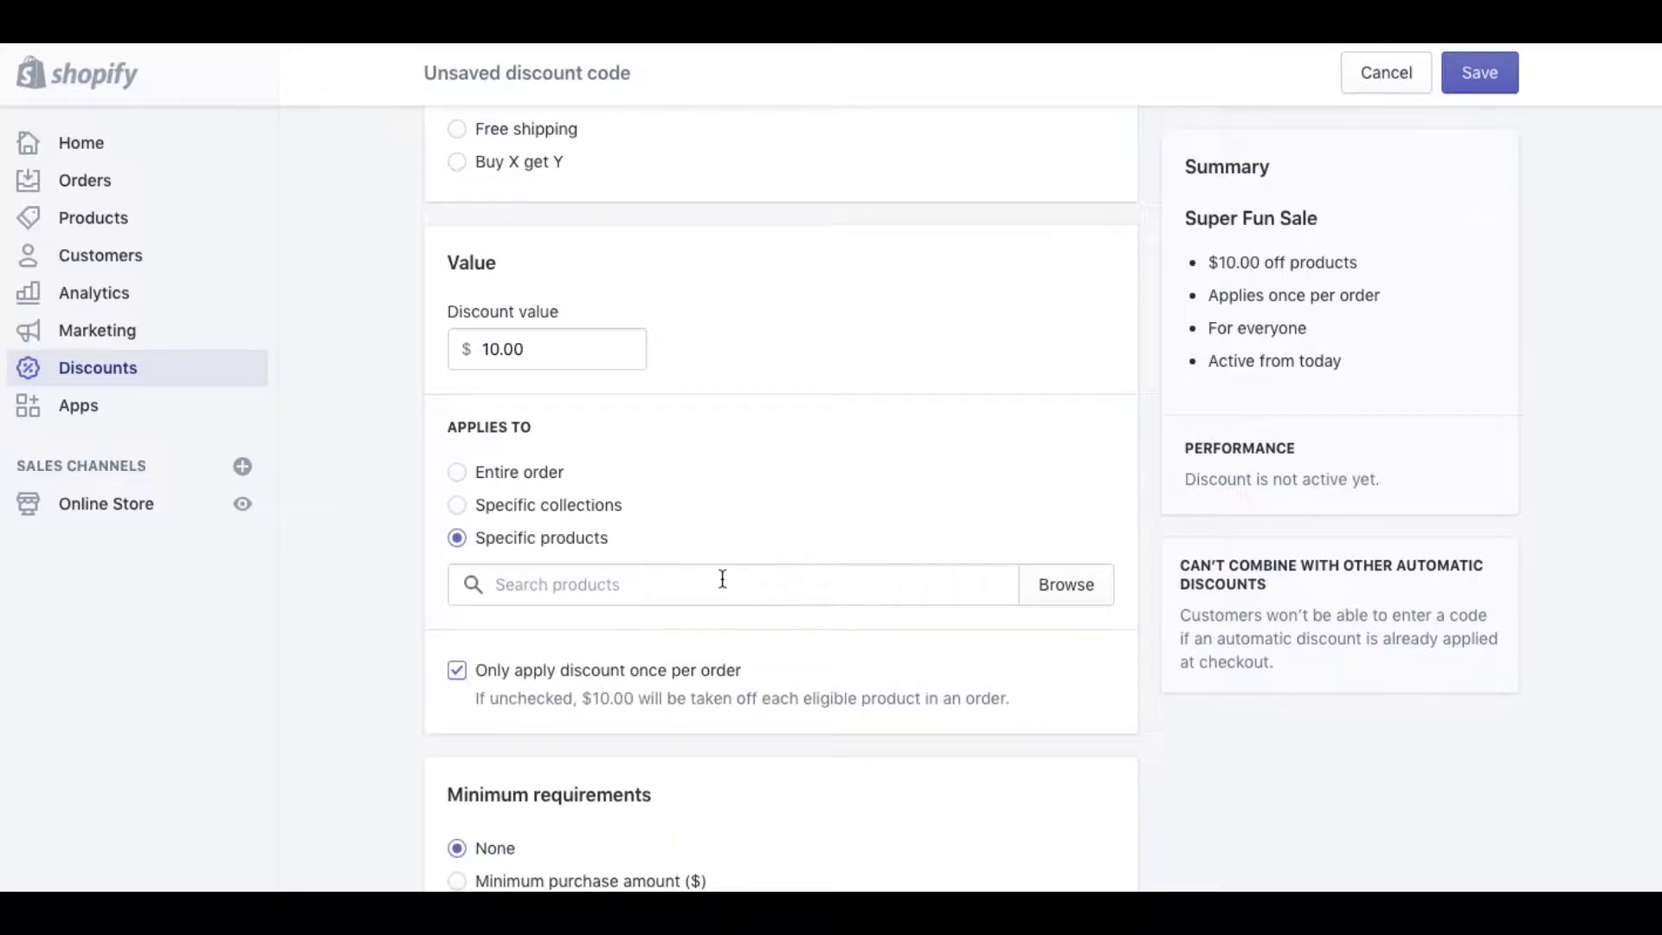
{"action": "left_click", "coordinate": [1074, 599]}
Add Toilet Paper as the only product for the $10.00 discount and review the form
{"action": "left_click", "coordinate": [510, 561]}
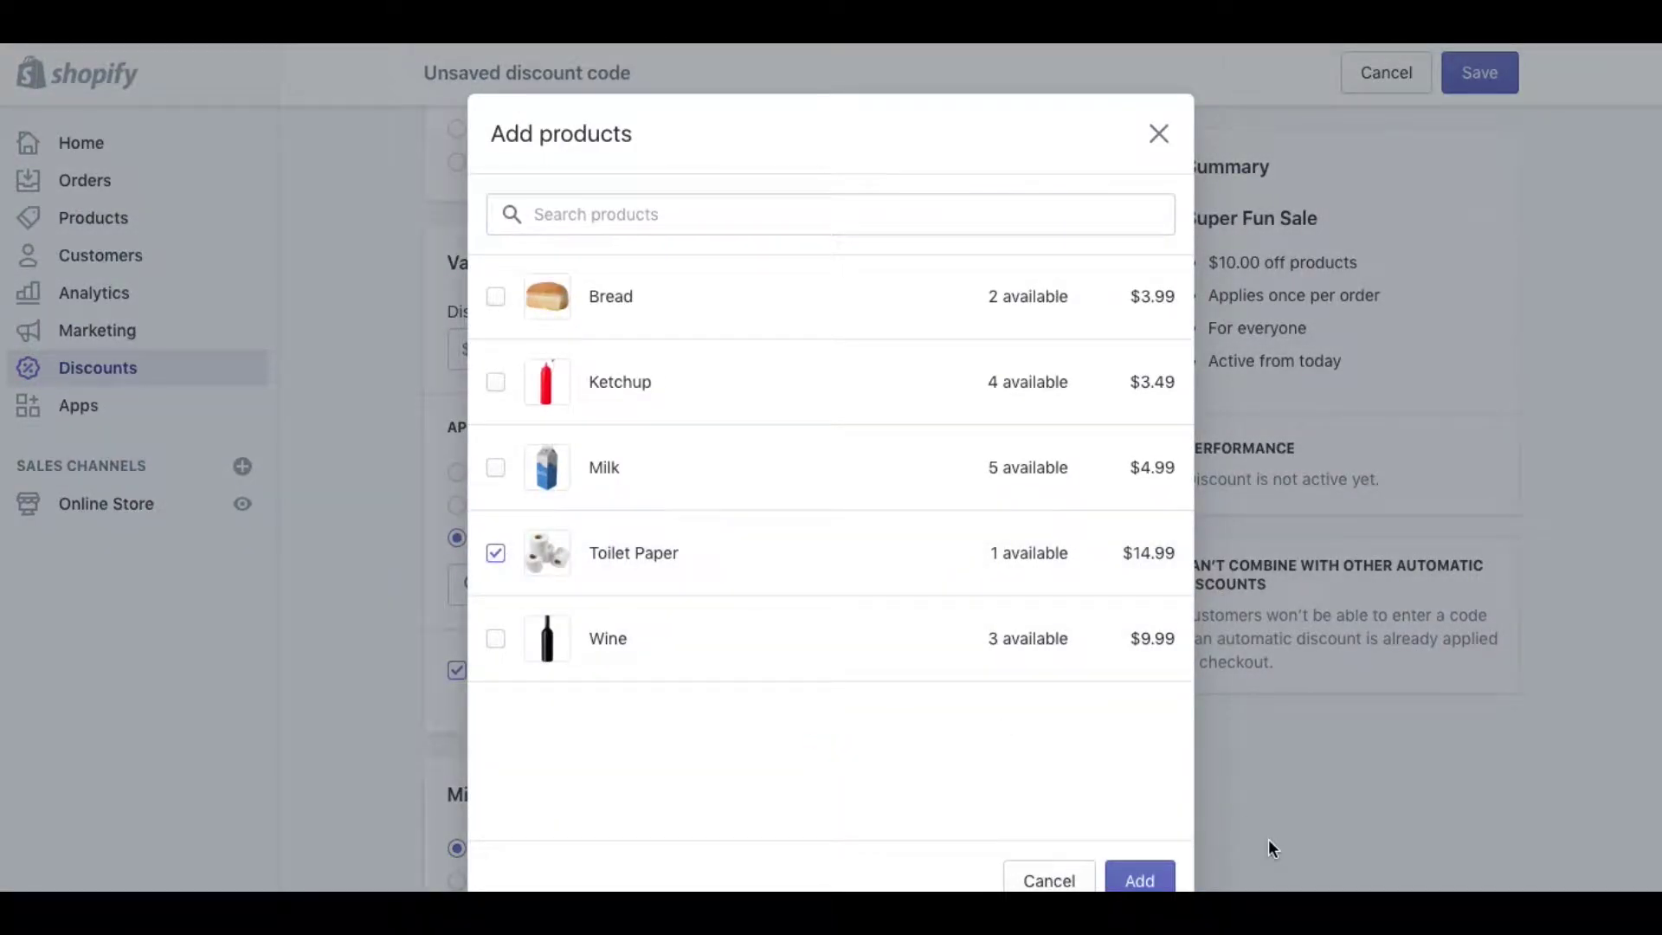
{"action": "left_click", "coordinate": [1140, 879]}
{"action": "scroll", "coordinate": [795, 654], "scroll_direction": "down", "scroll_amount": 5}
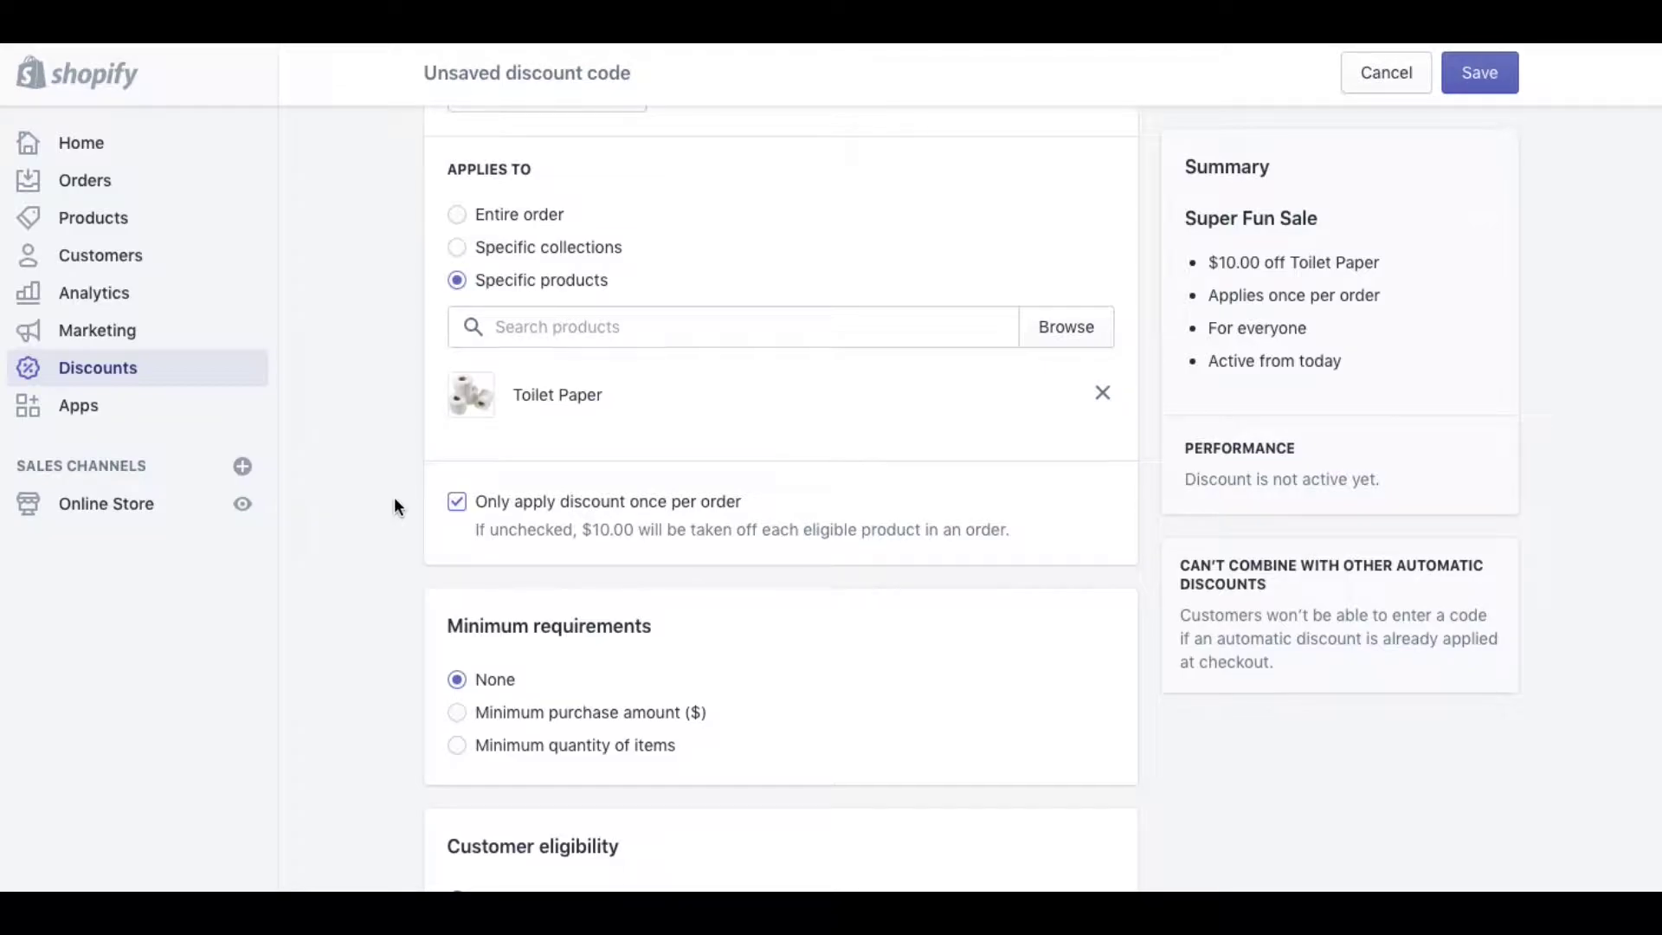
{"action": "scroll", "coordinate": [393, 506], "scroll_direction": "down", "scroll_amount": 5}
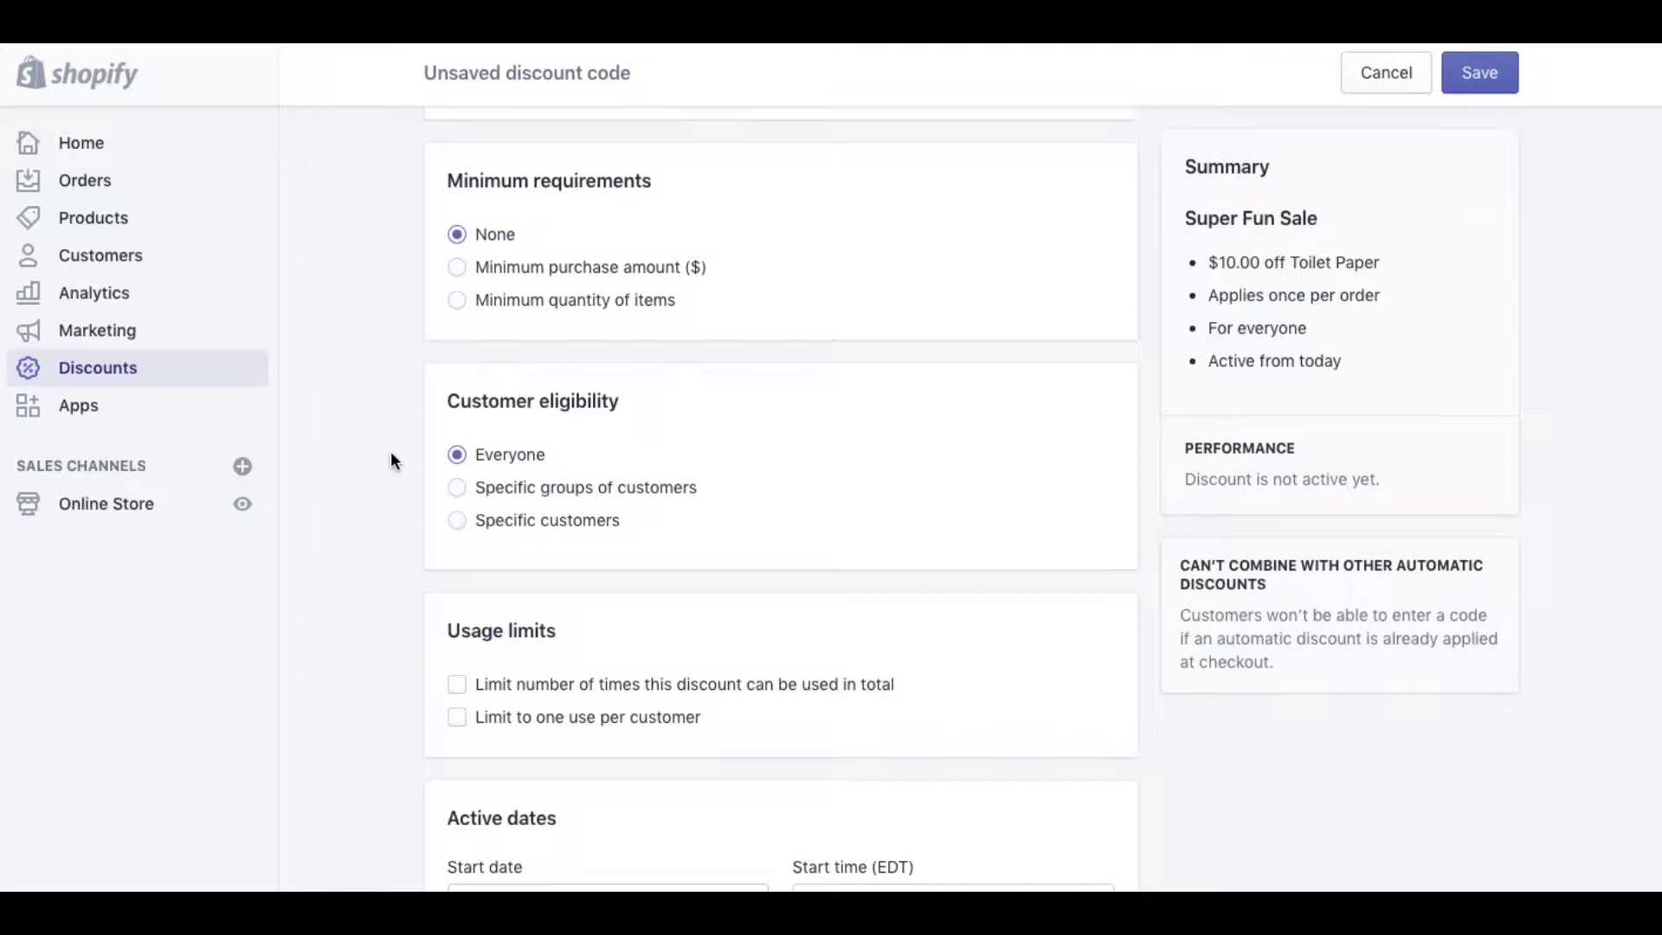
{"action": "scroll", "coordinate": [392, 459], "scroll_direction": "down", "scroll_amount": 3}
{"action": "scroll", "coordinate": [454, 594], "scroll_direction": "up", "scroll_amount": 10}
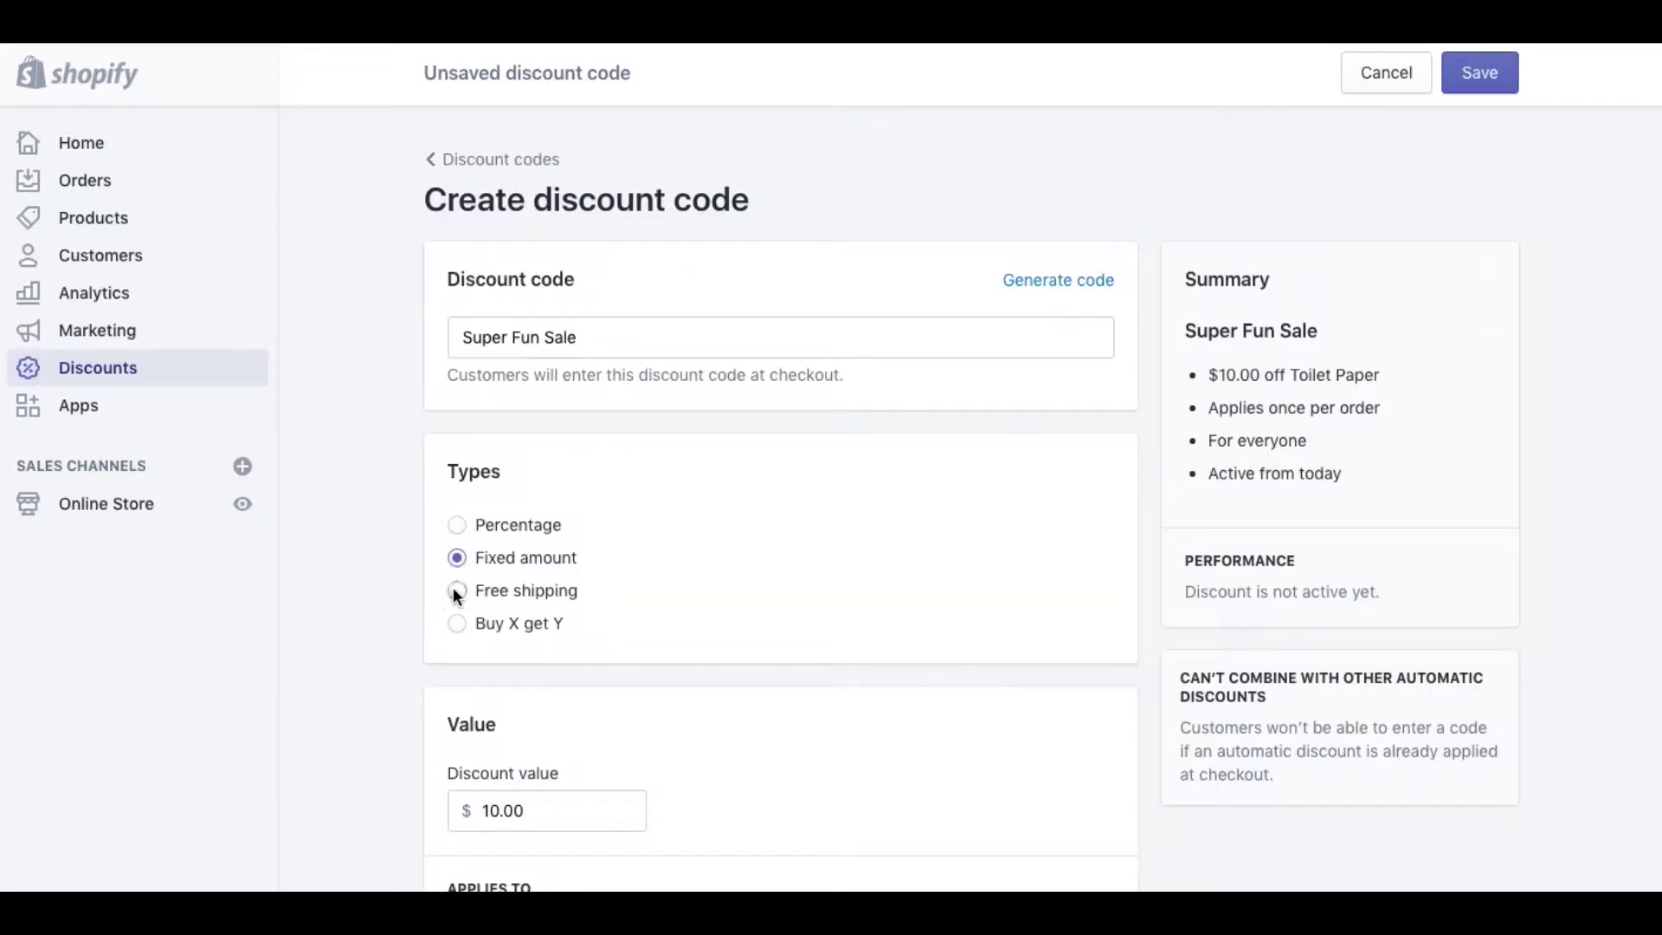
Make the code a free-shipping discount limited to selected countries
{"action": "left_click", "coordinate": [456, 591]}
{"action": "scroll", "coordinate": [400, 606], "scroll_direction": "down", "scroll_amount": 4}
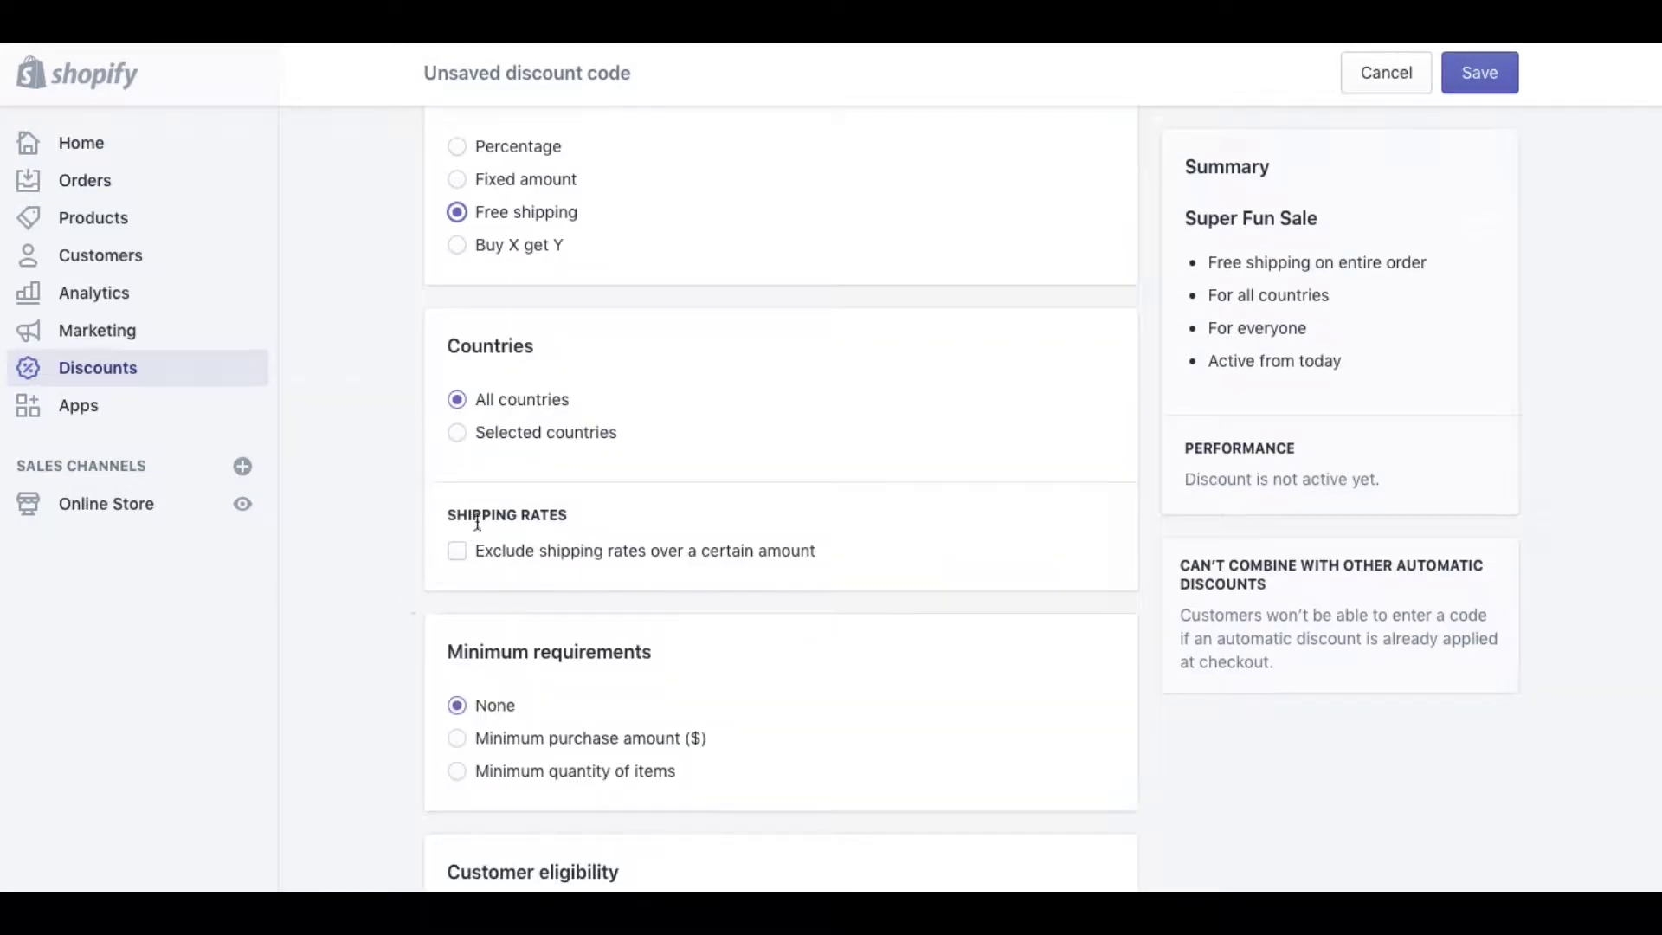
{"action": "left_click", "coordinate": [451, 433]}
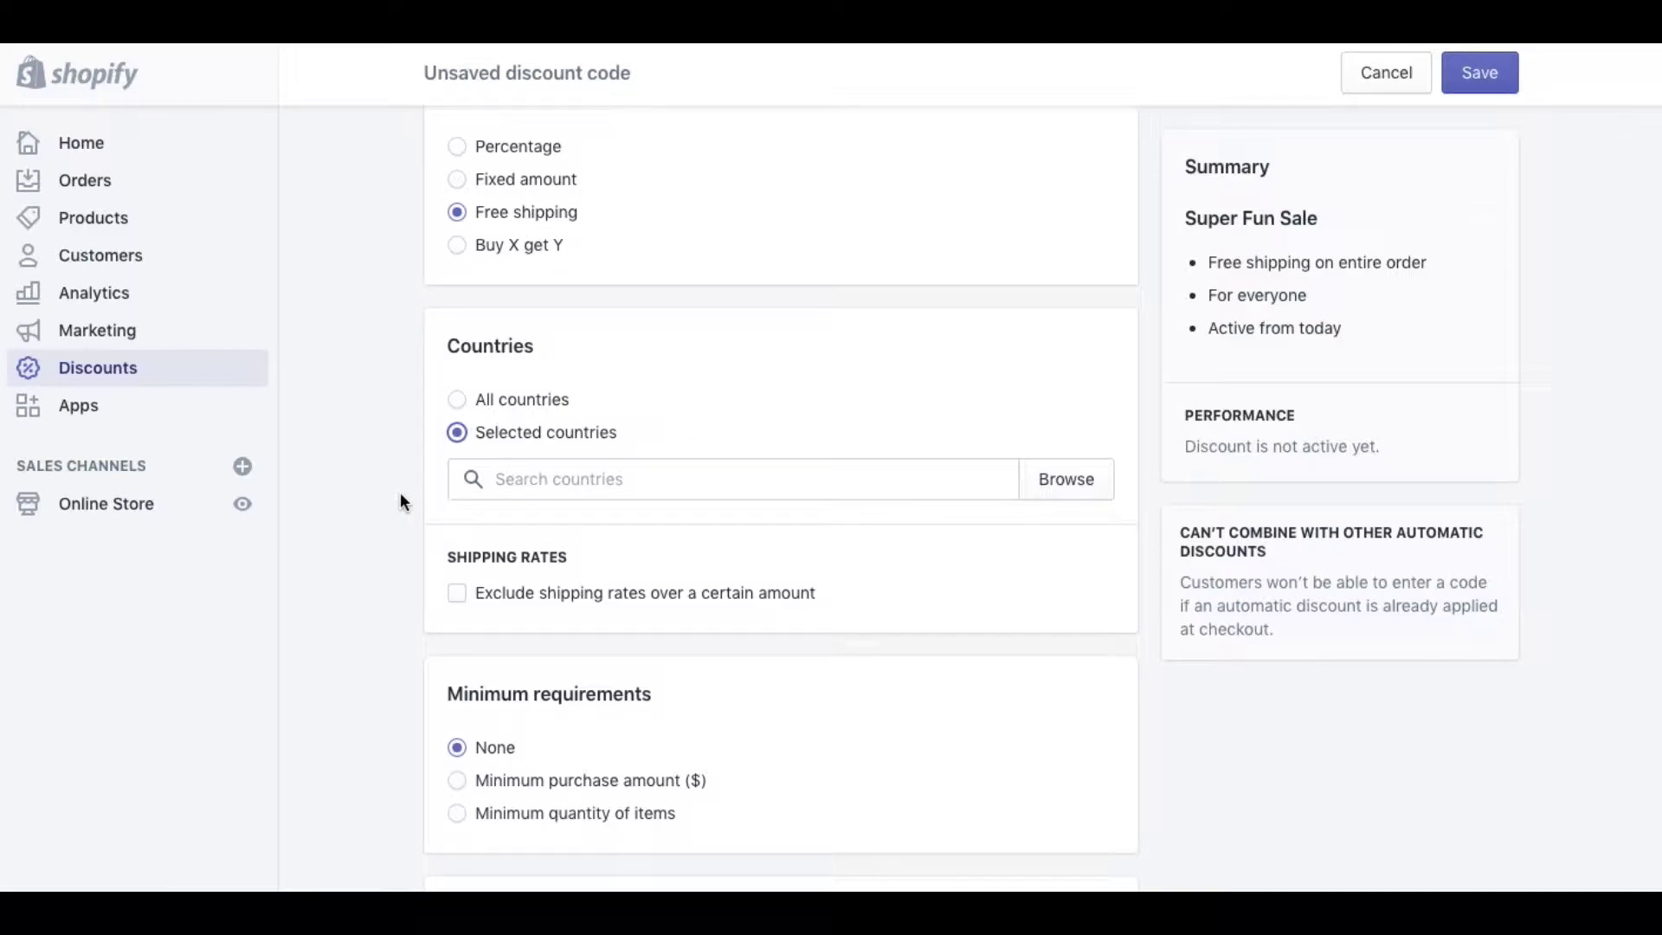
Exclude shipping rates over $100.00 from the free shipping
{"action": "scroll", "coordinate": [398, 492], "scroll_direction": "down", "scroll_amount": 2}
{"action": "left_click", "coordinate": [519, 433]}
{"action": "left_click", "coordinate": [545, 477]}
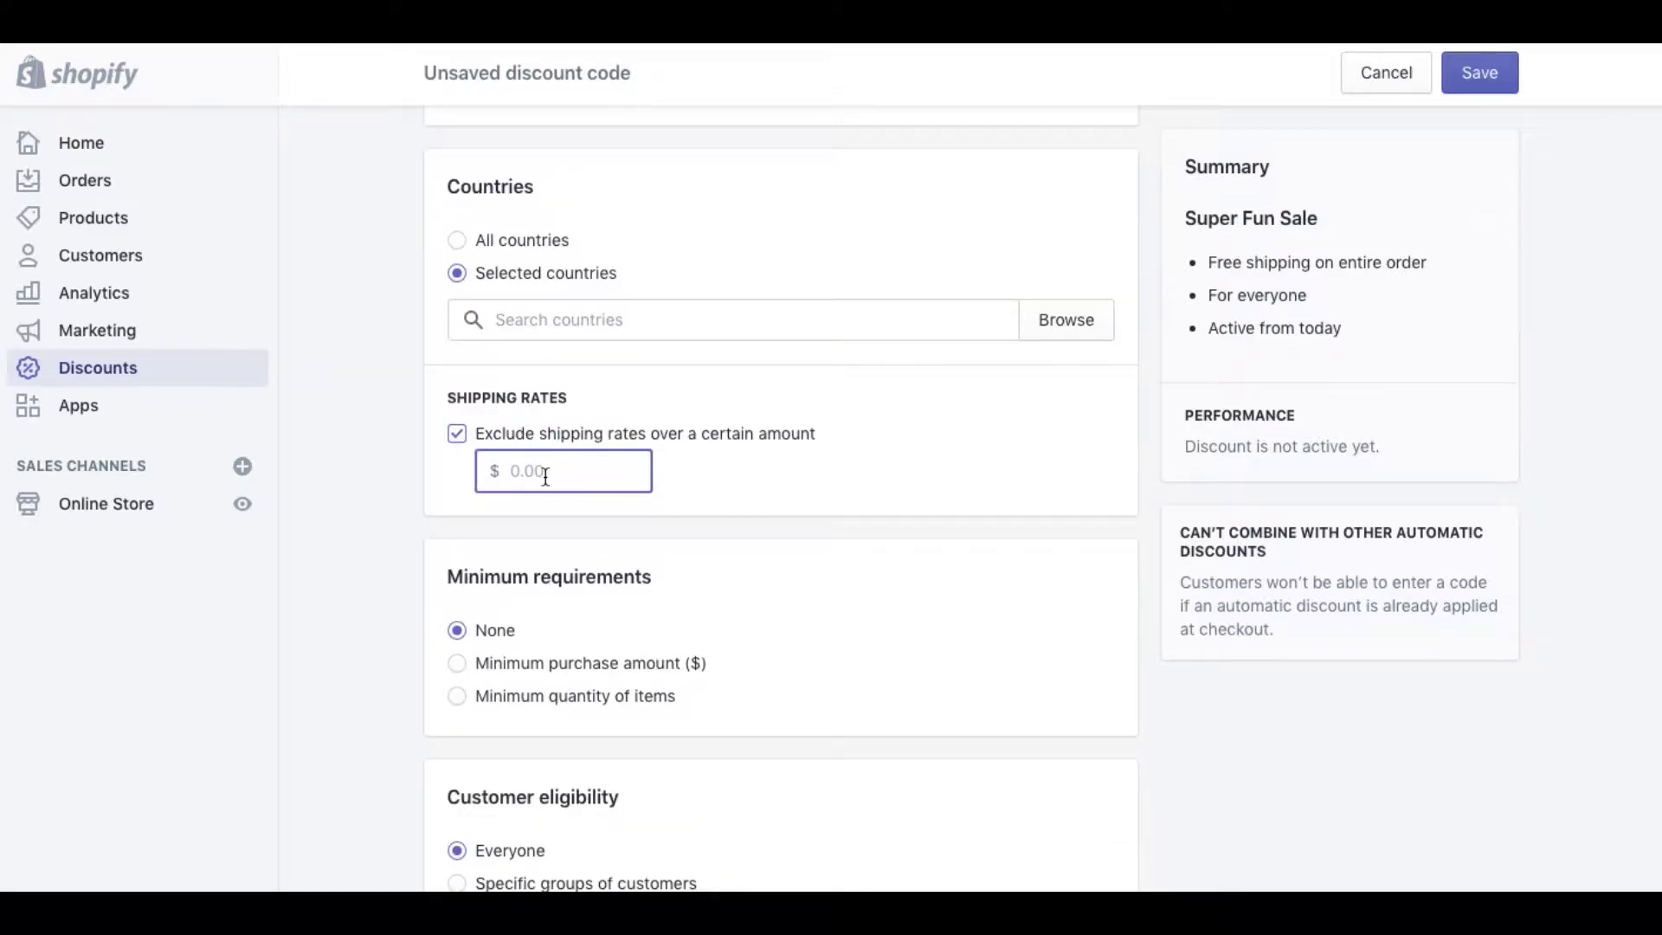
{"action": "type", "text": "100"}
{"action": "left_click", "coordinate": [749, 437]}
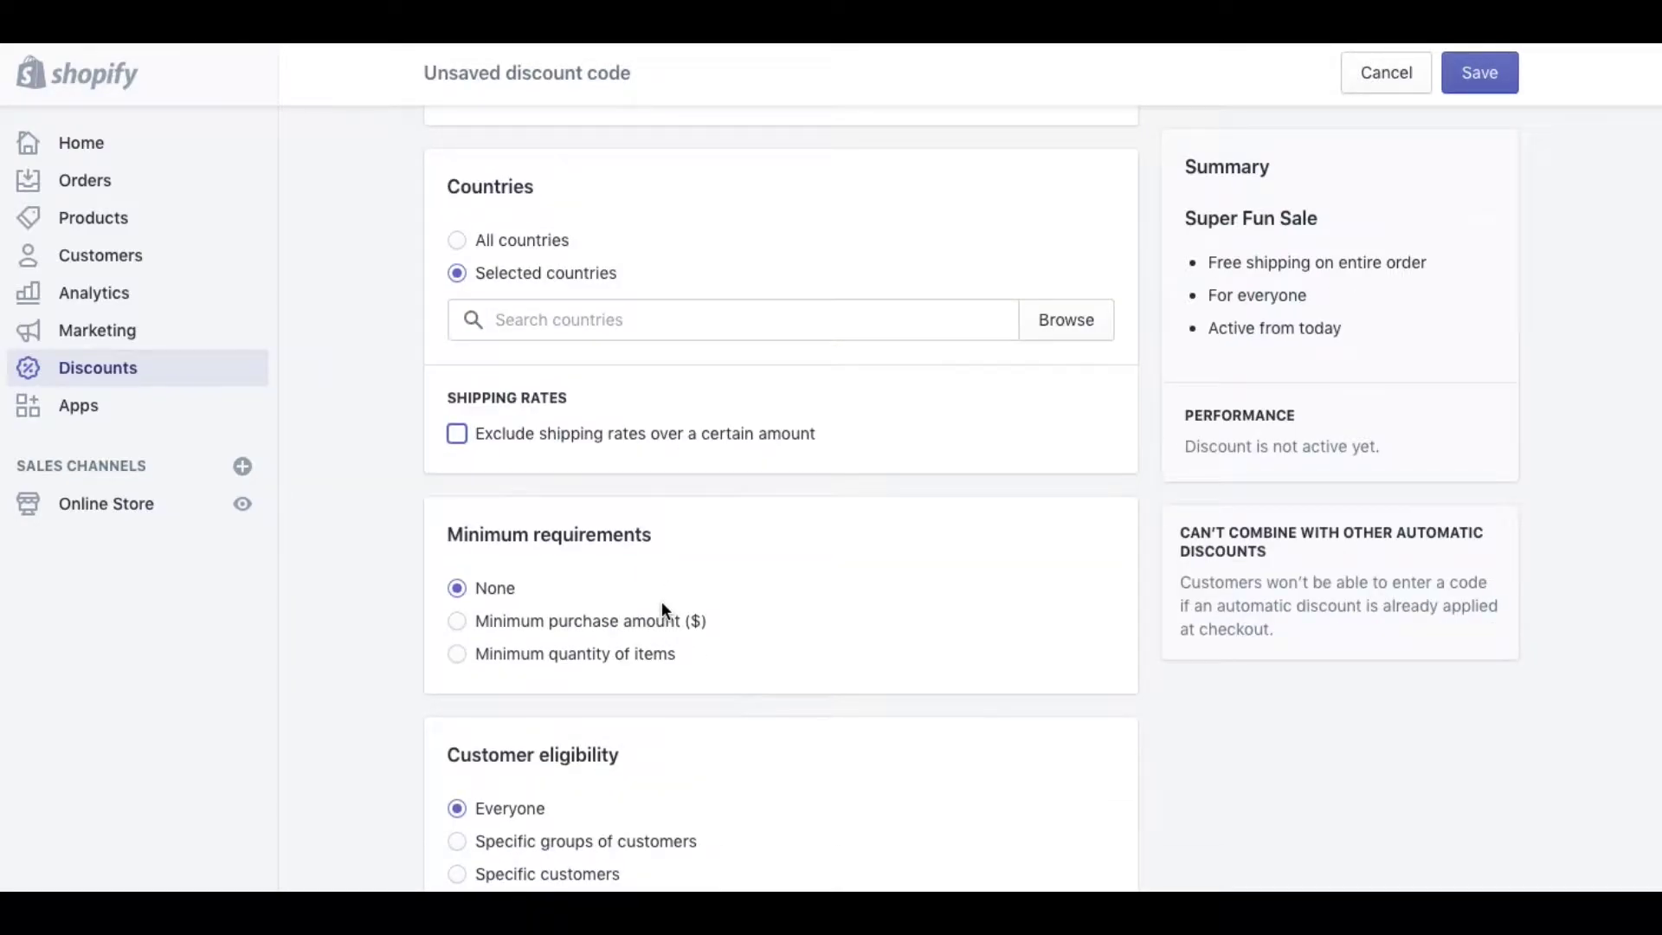
{"action": "left_click", "coordinate": [788, 433]}
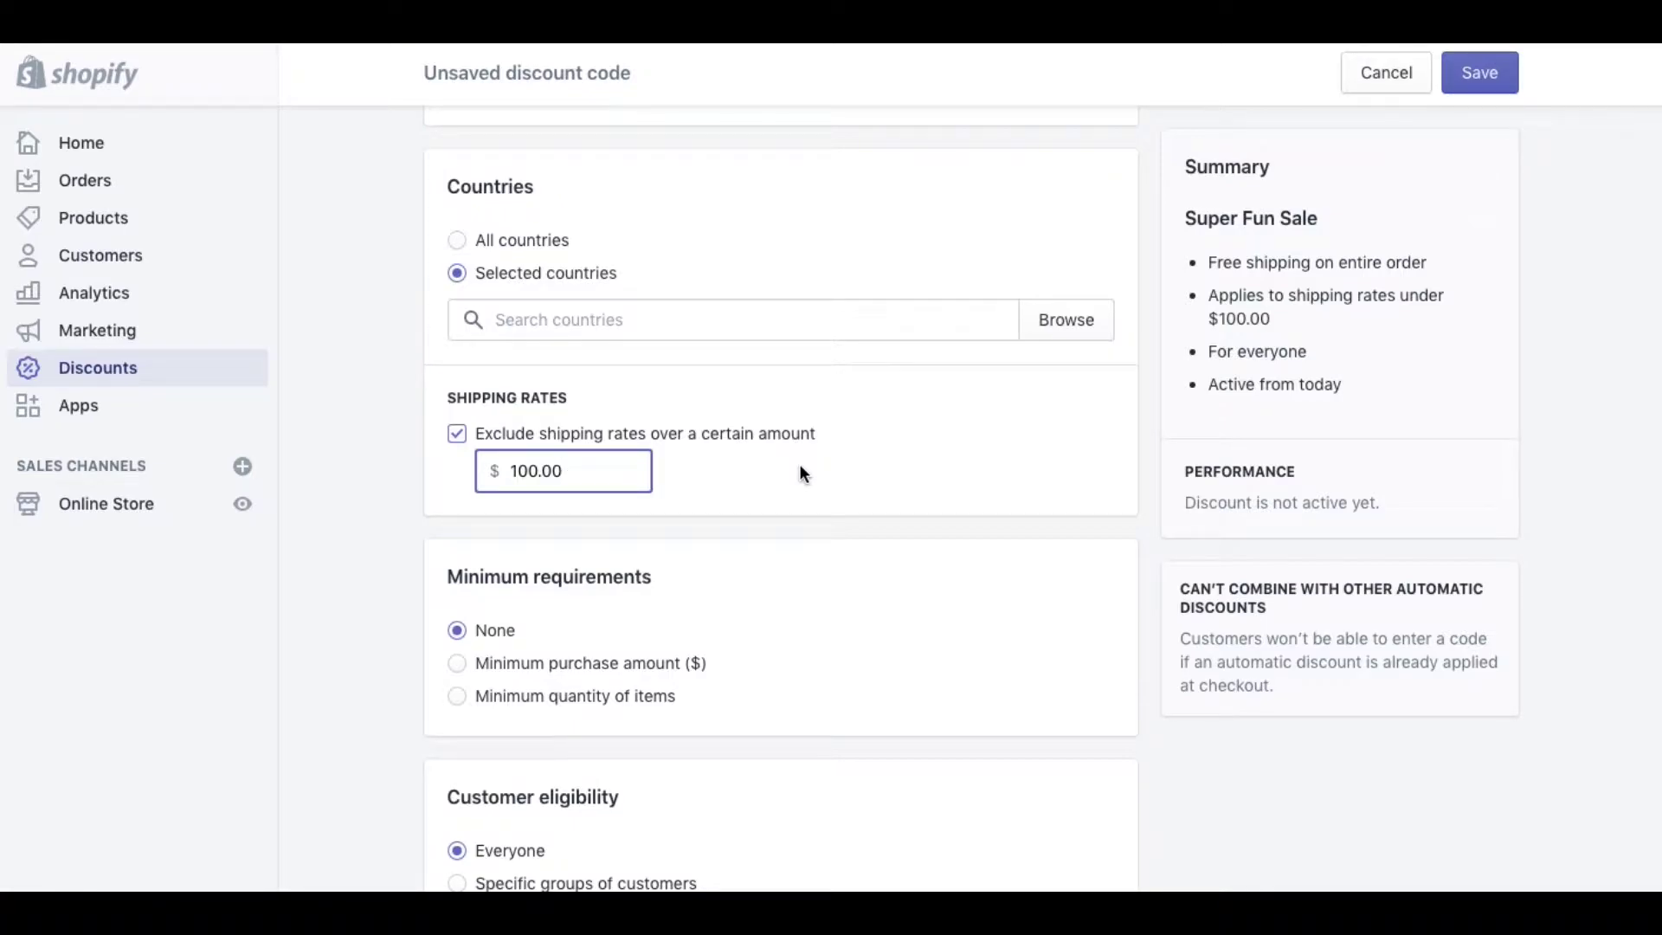
{"action": "scroll", "coordinate": [724, 507], "scroll_direction": "down", "scroll_amount": 7}
{"action": "scroll", "coordinate": [724, 507], "scroll_direction": "up", "scroll_amount": 13}
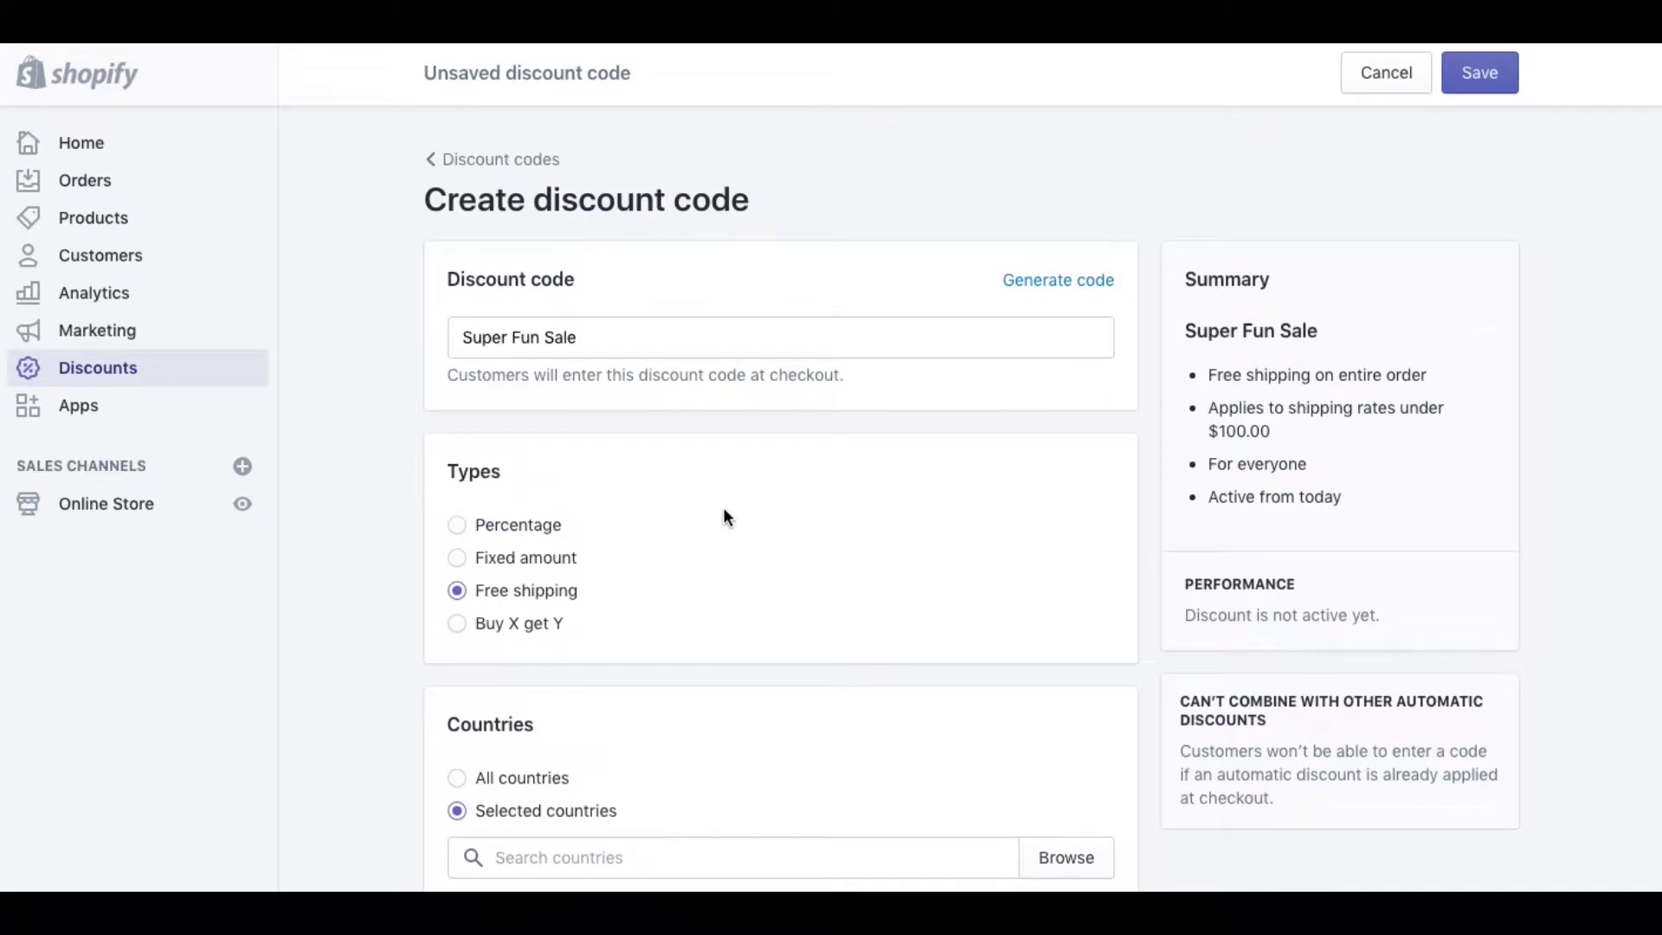
Switch to Buy X get Y with customers buying 1 Ketchup
{"action": "left_click", "coordinate": [457, 623]}
{"action": "scroll", "coordinate": [468, 597], "scroll_direction": "down", "scroll_amount": 3}
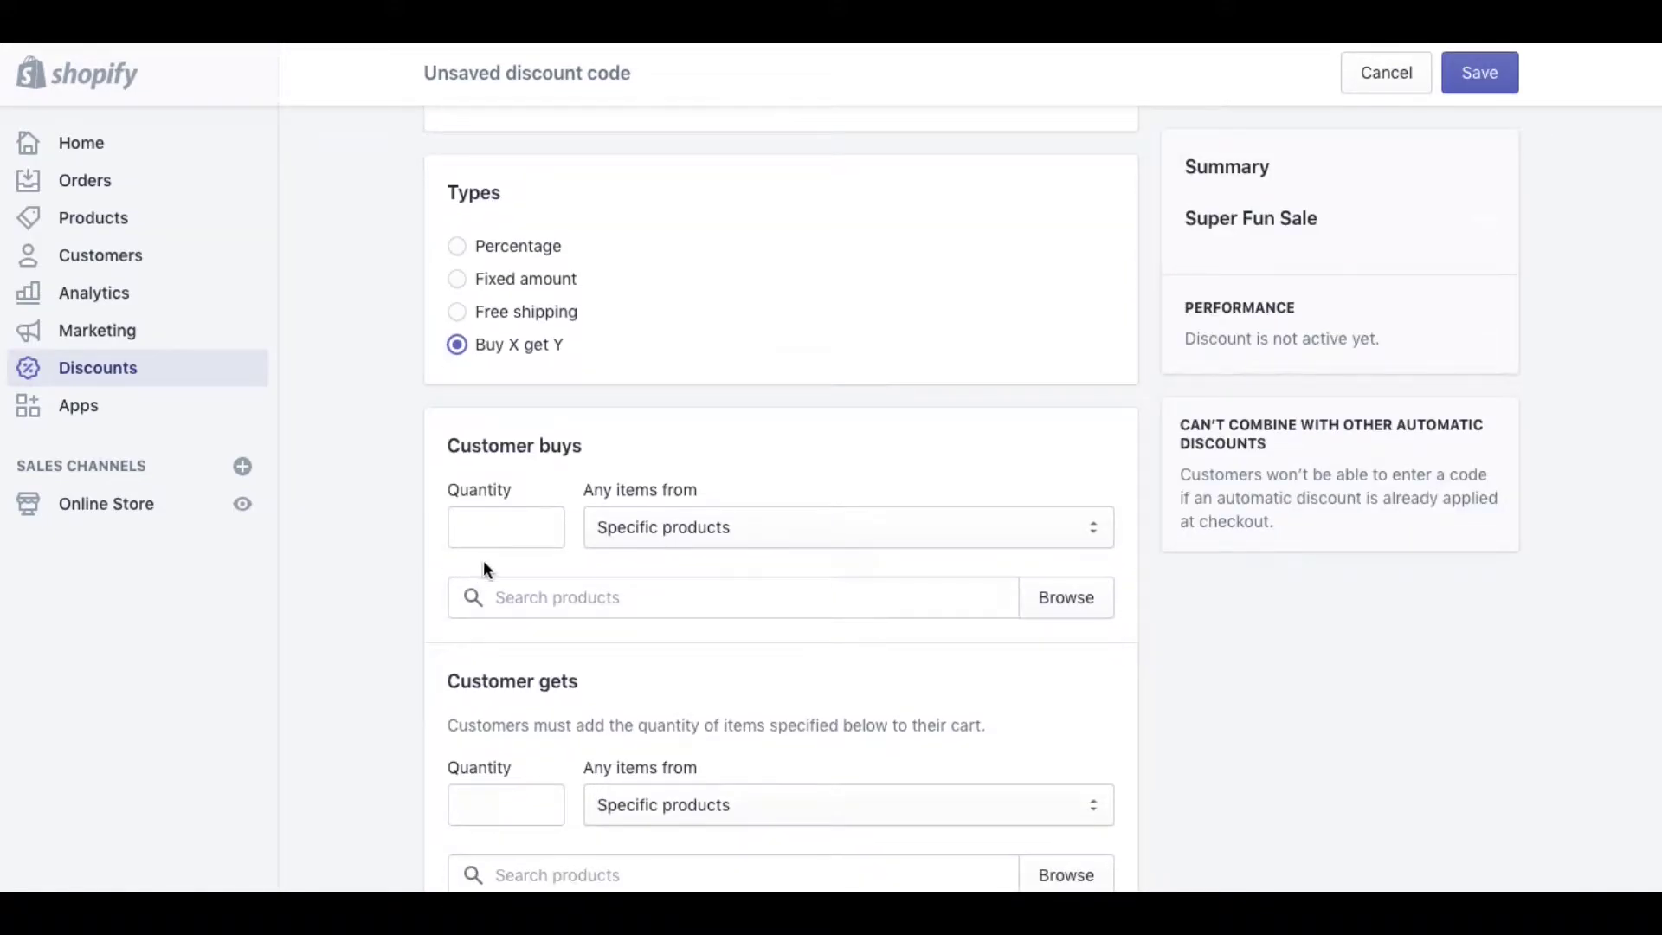
{"action": "left_click", "coordinate": [494, 523]}
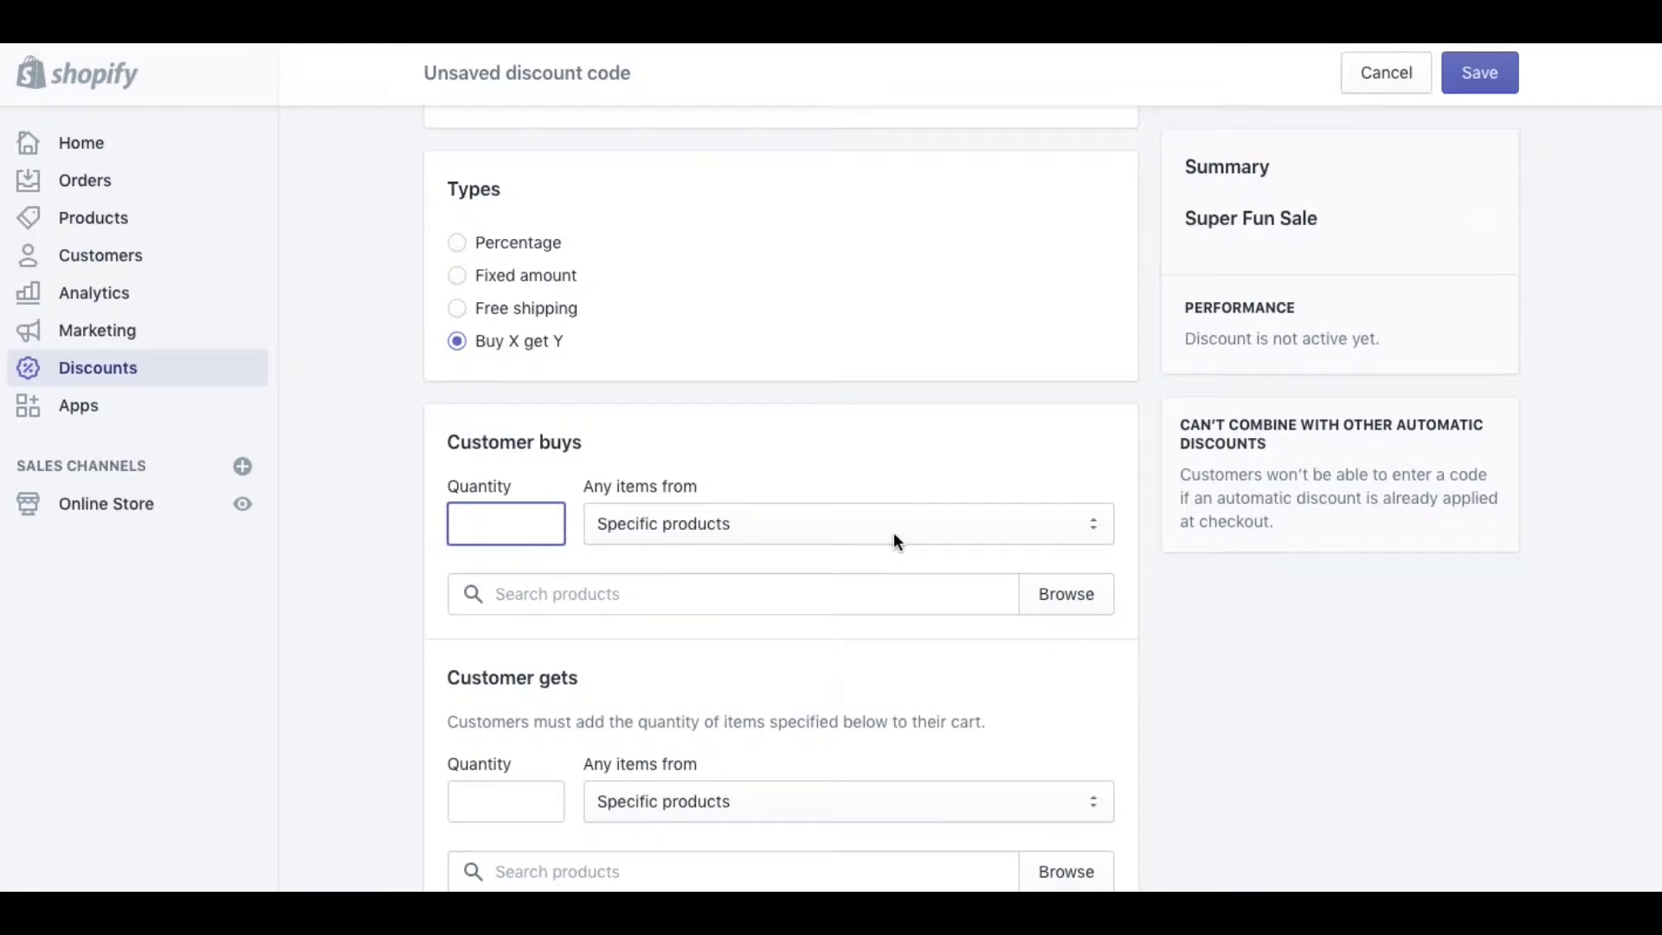
{"action": "type", "text": "1"}
{"action": "left_click", "coordinate": [1050, 609]}
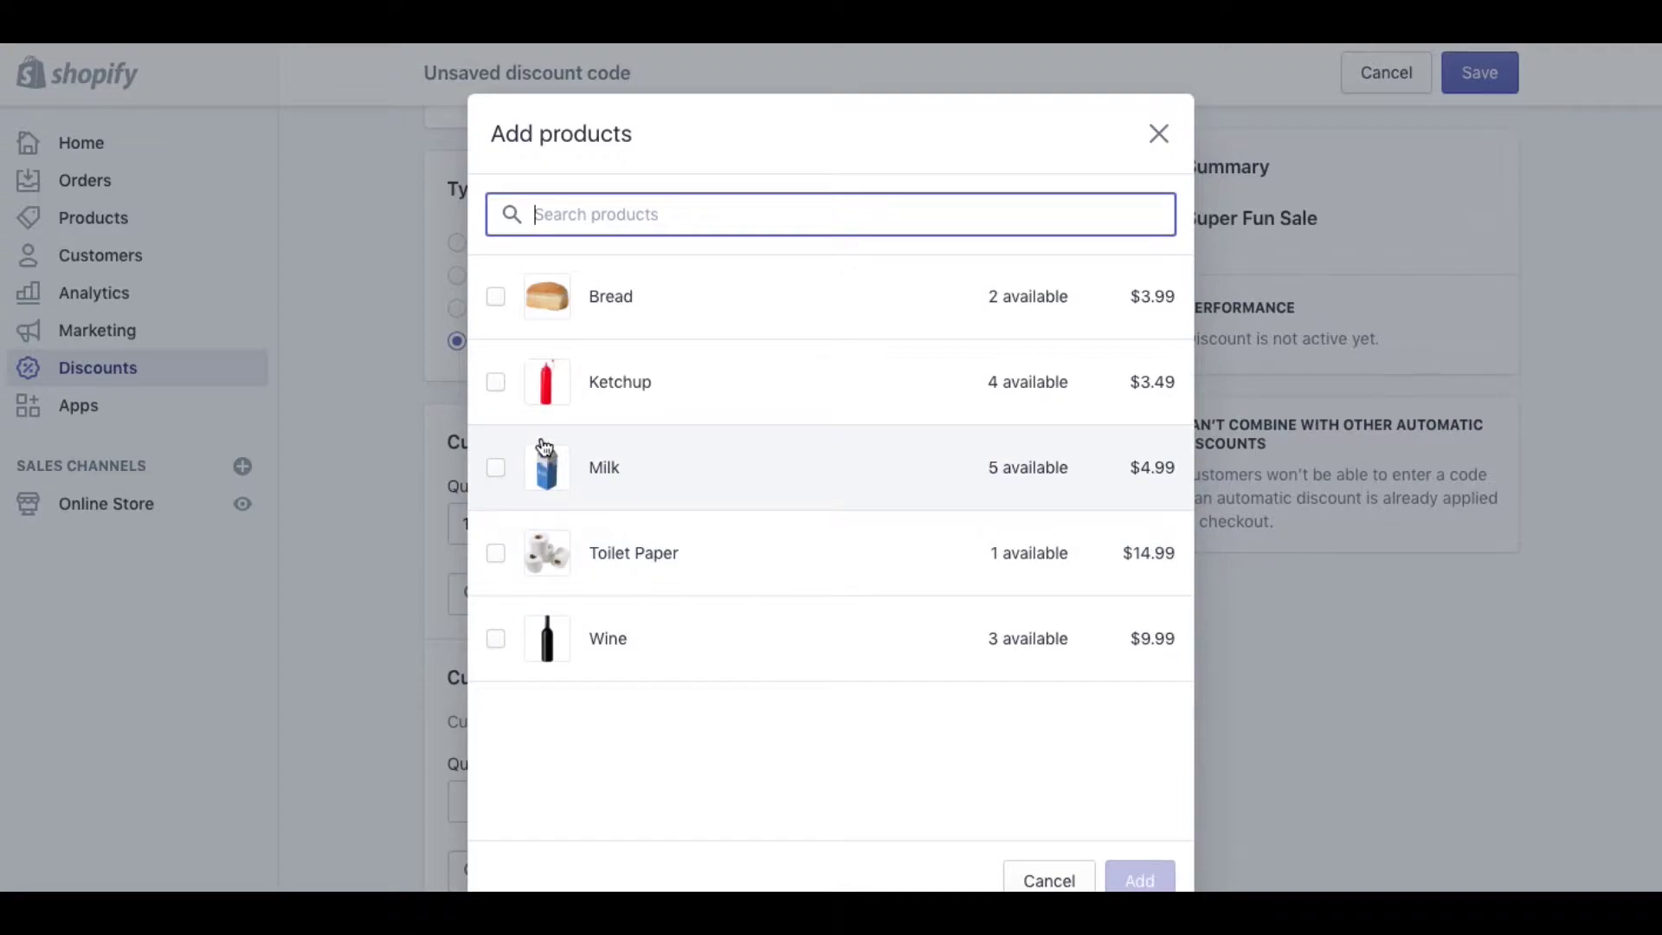
{"action": "left_click", "coordinate": [496, 382]}
{"action": "left_click", "coordinate": [1142, 879]}
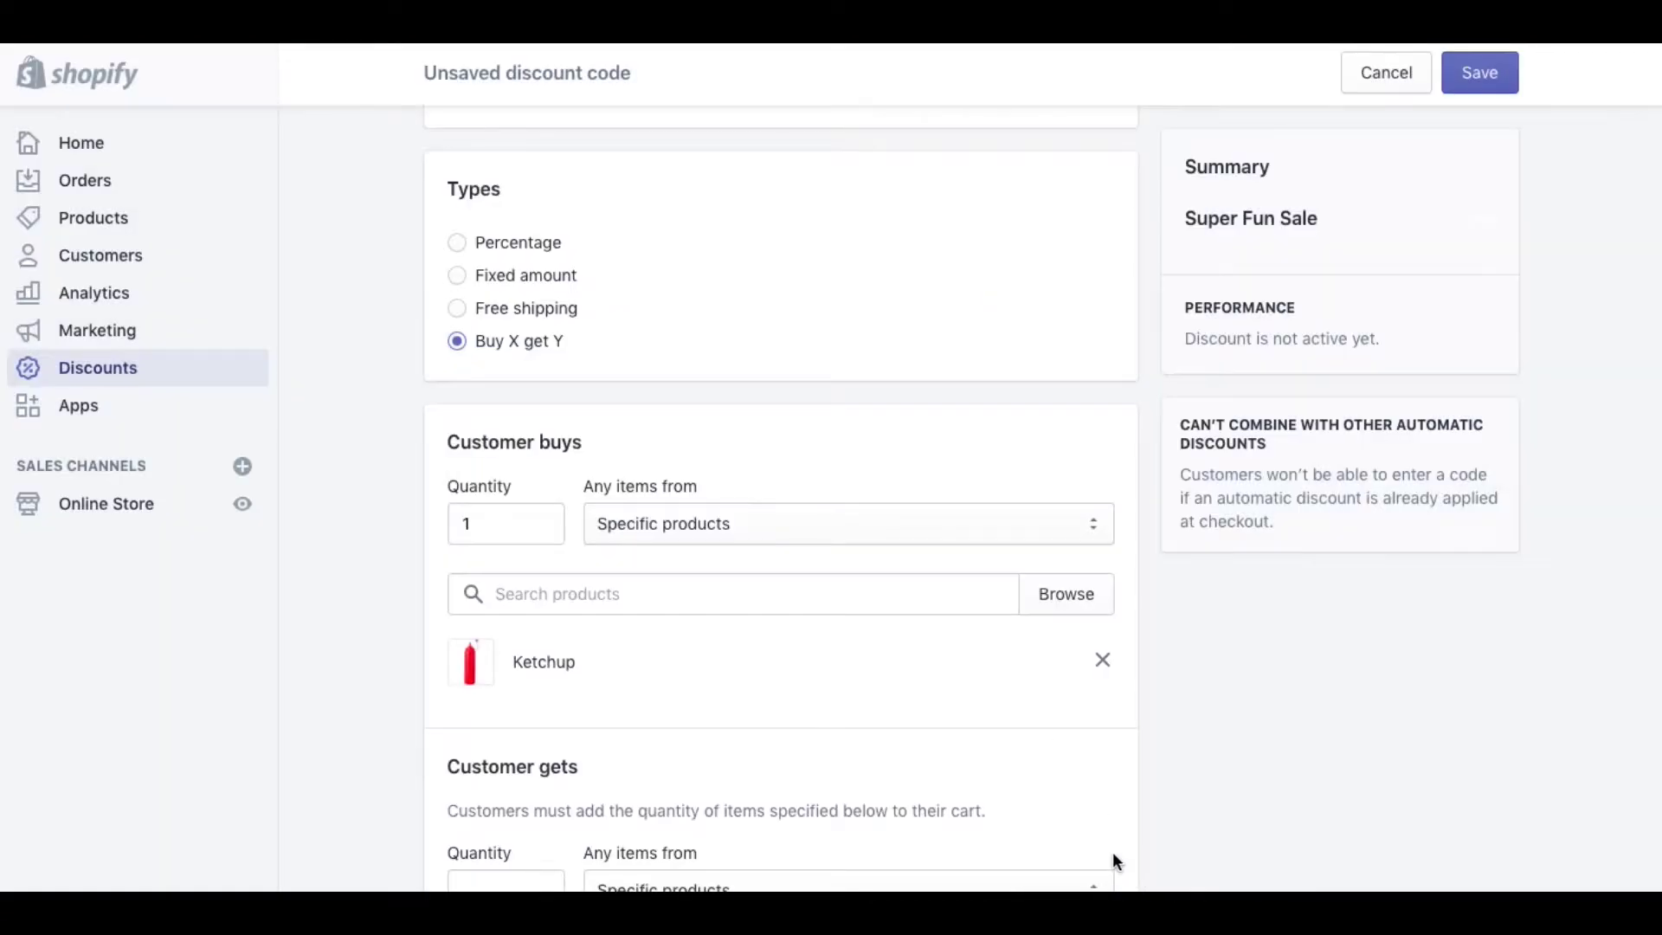
Set customers to get 1 Bread
{"action": "scroll", "coordinate": [686, 622], "scroll_direction": "down", "scroll_amount": 5}
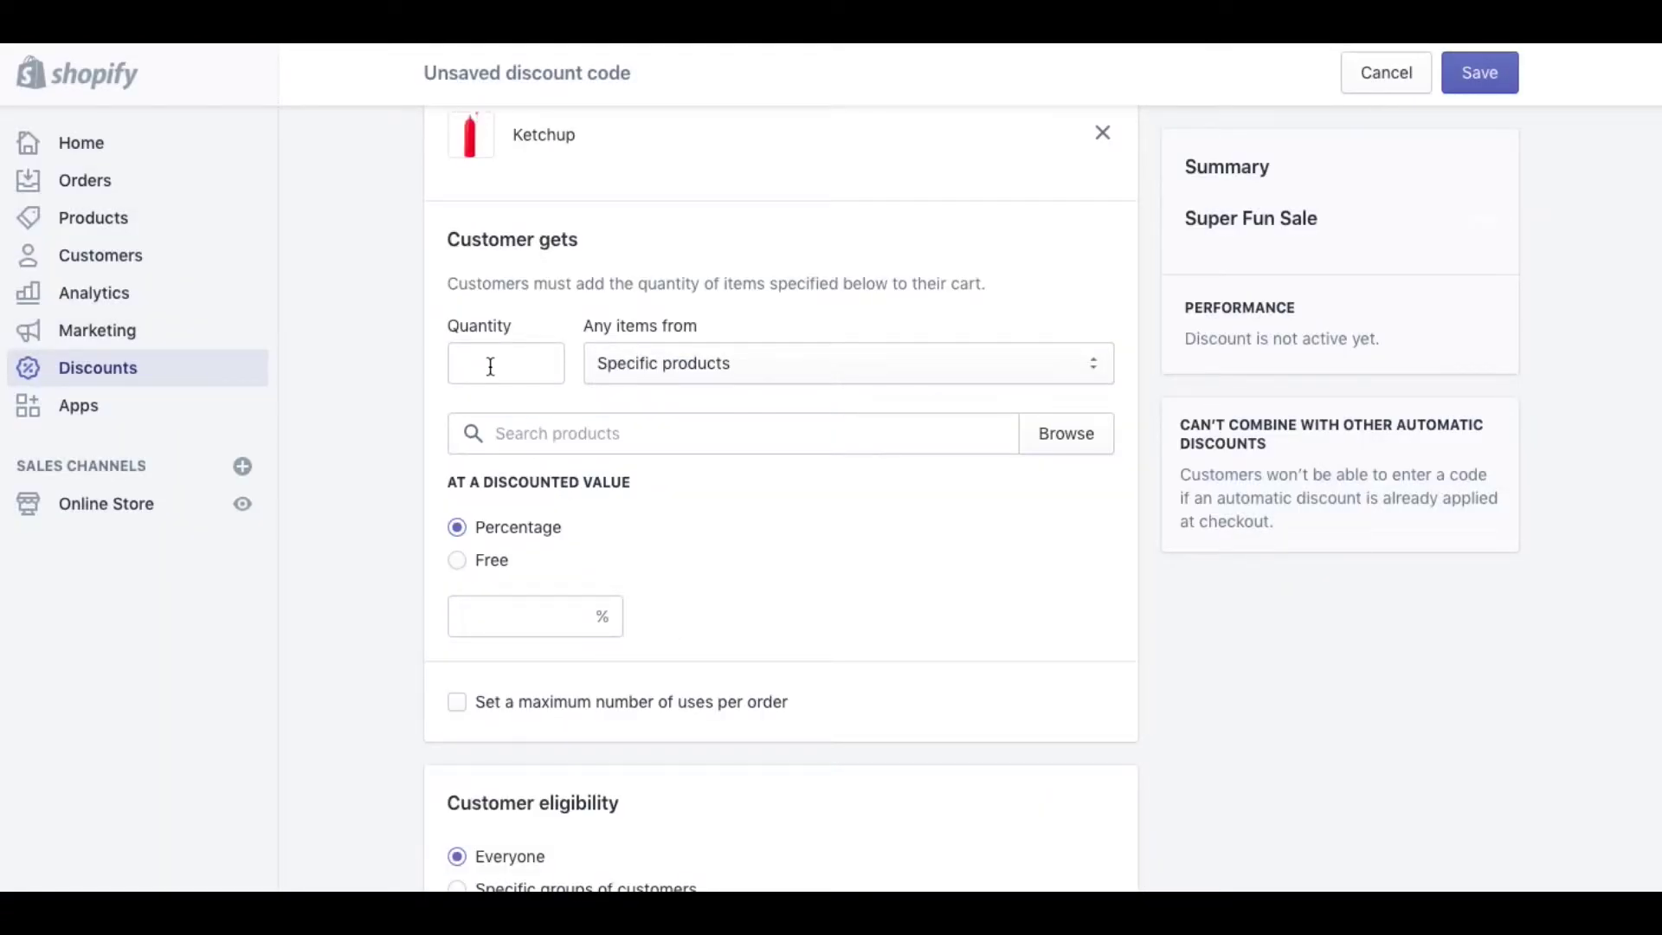
{"action": "left_click", "coordinate": [491, 365]}
{"action": "type", "text": "1"}
{"action": "left_click", "coordinate": [746, 431]}
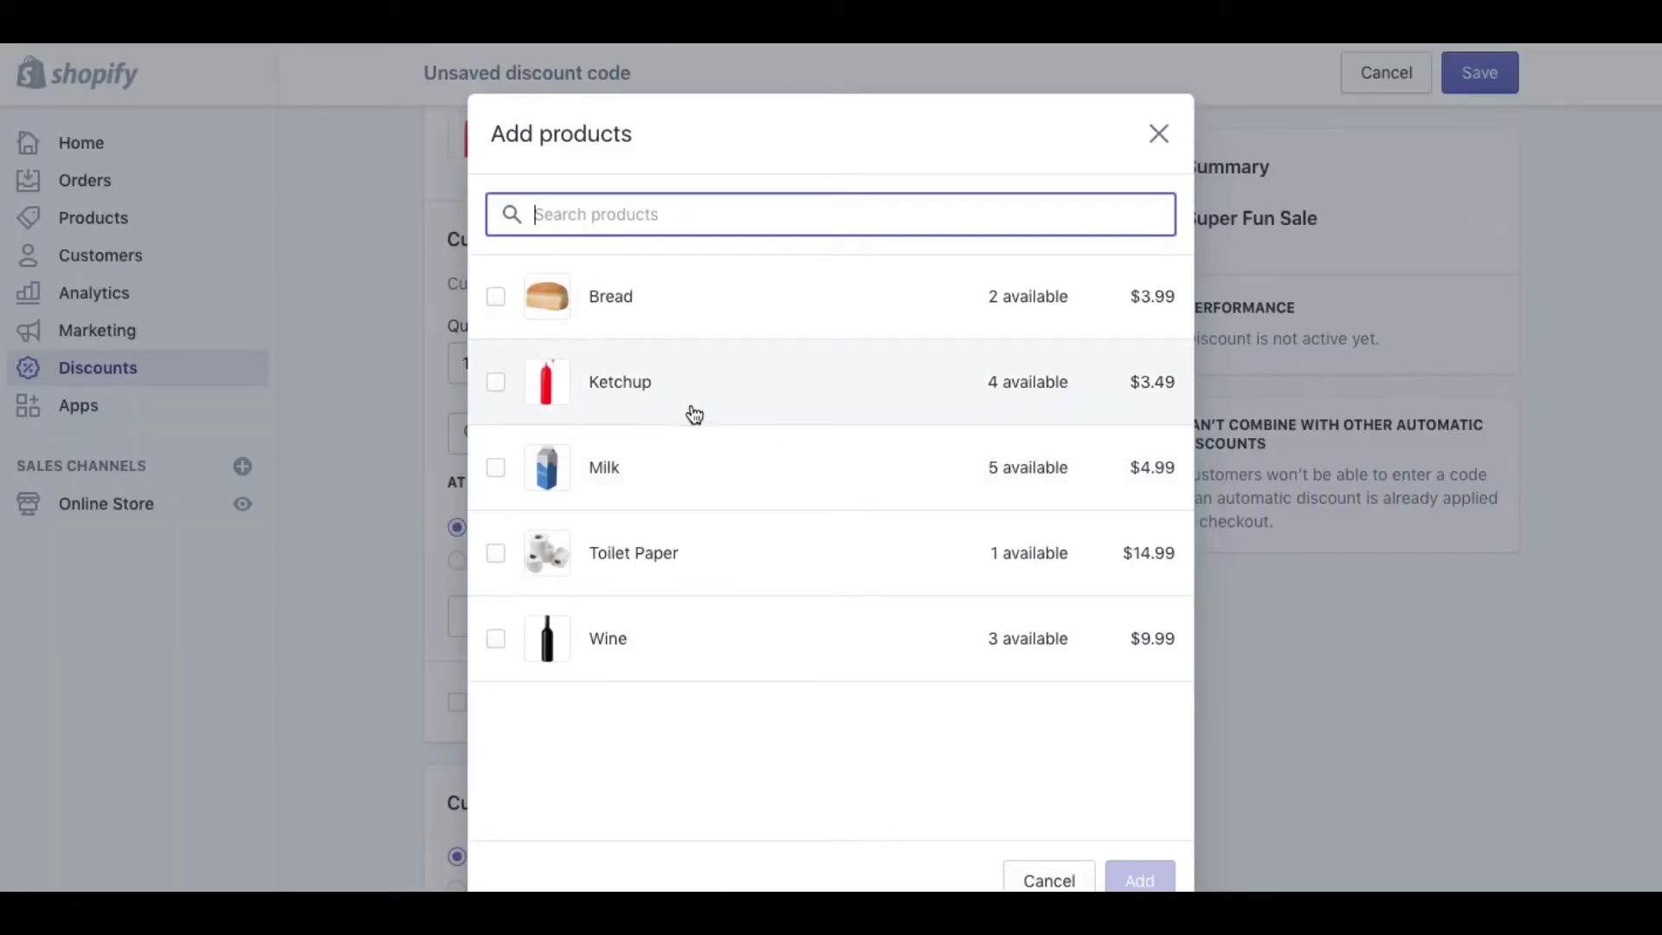
{"action": "left_click", "coordinate": [495, 297]}
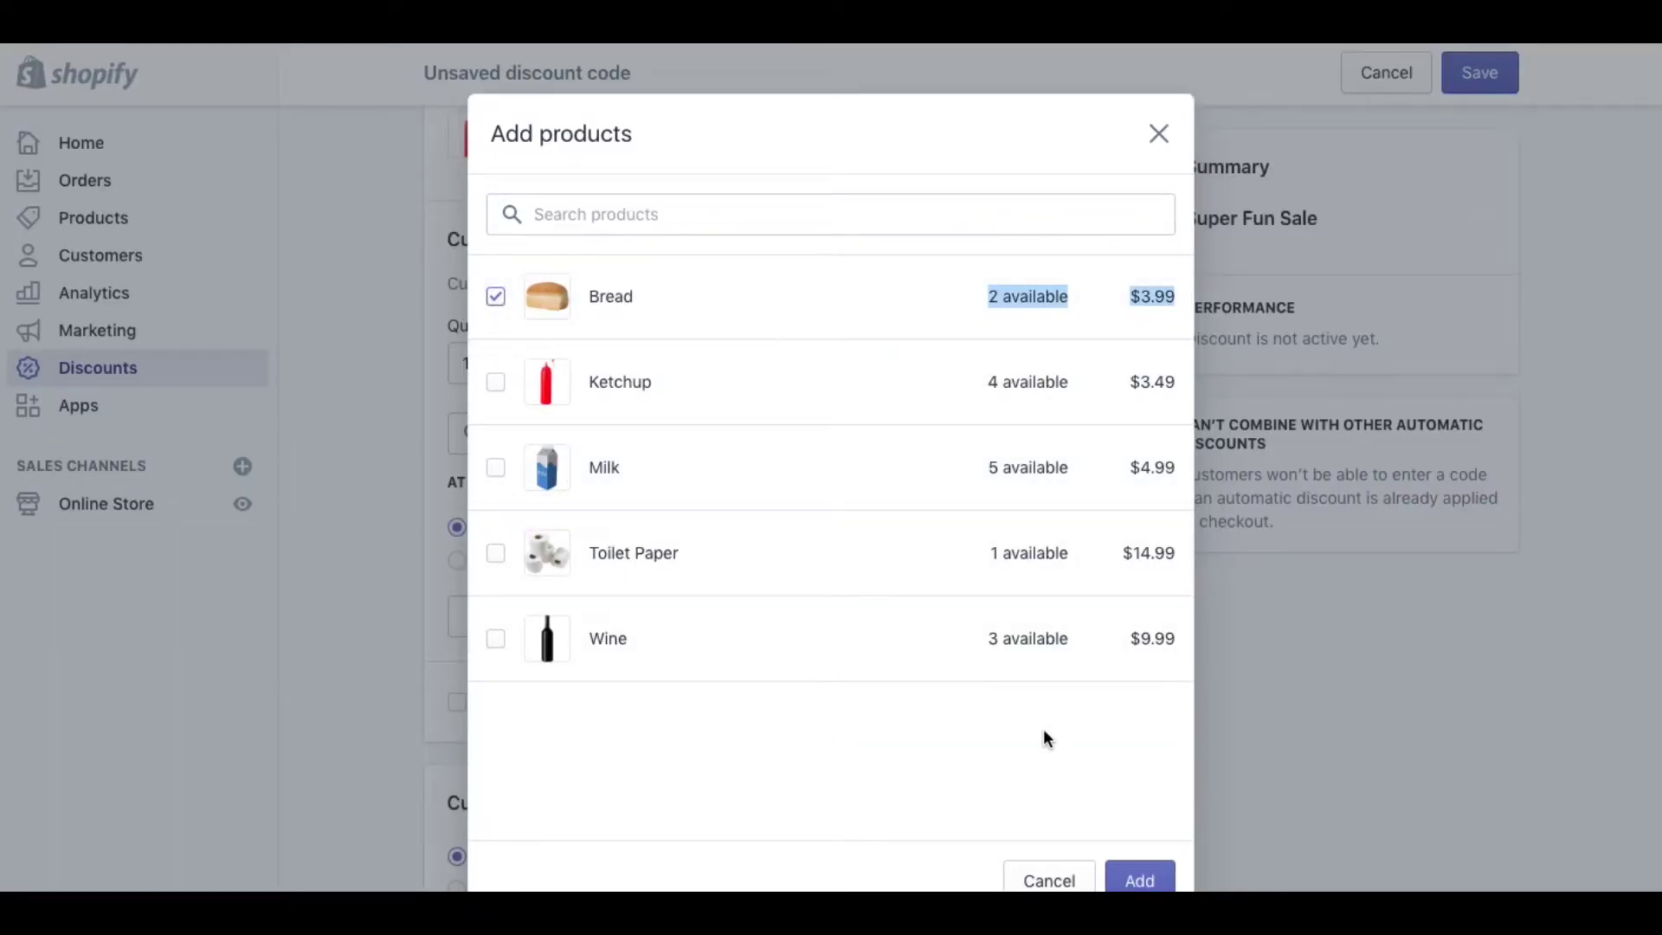
{"action": "left_click", "coordinate": [1139, 879]}
{"action": "scroll", "coordinate": [897, 666], "scroll_direction": "up", "scroll_amount": 2}
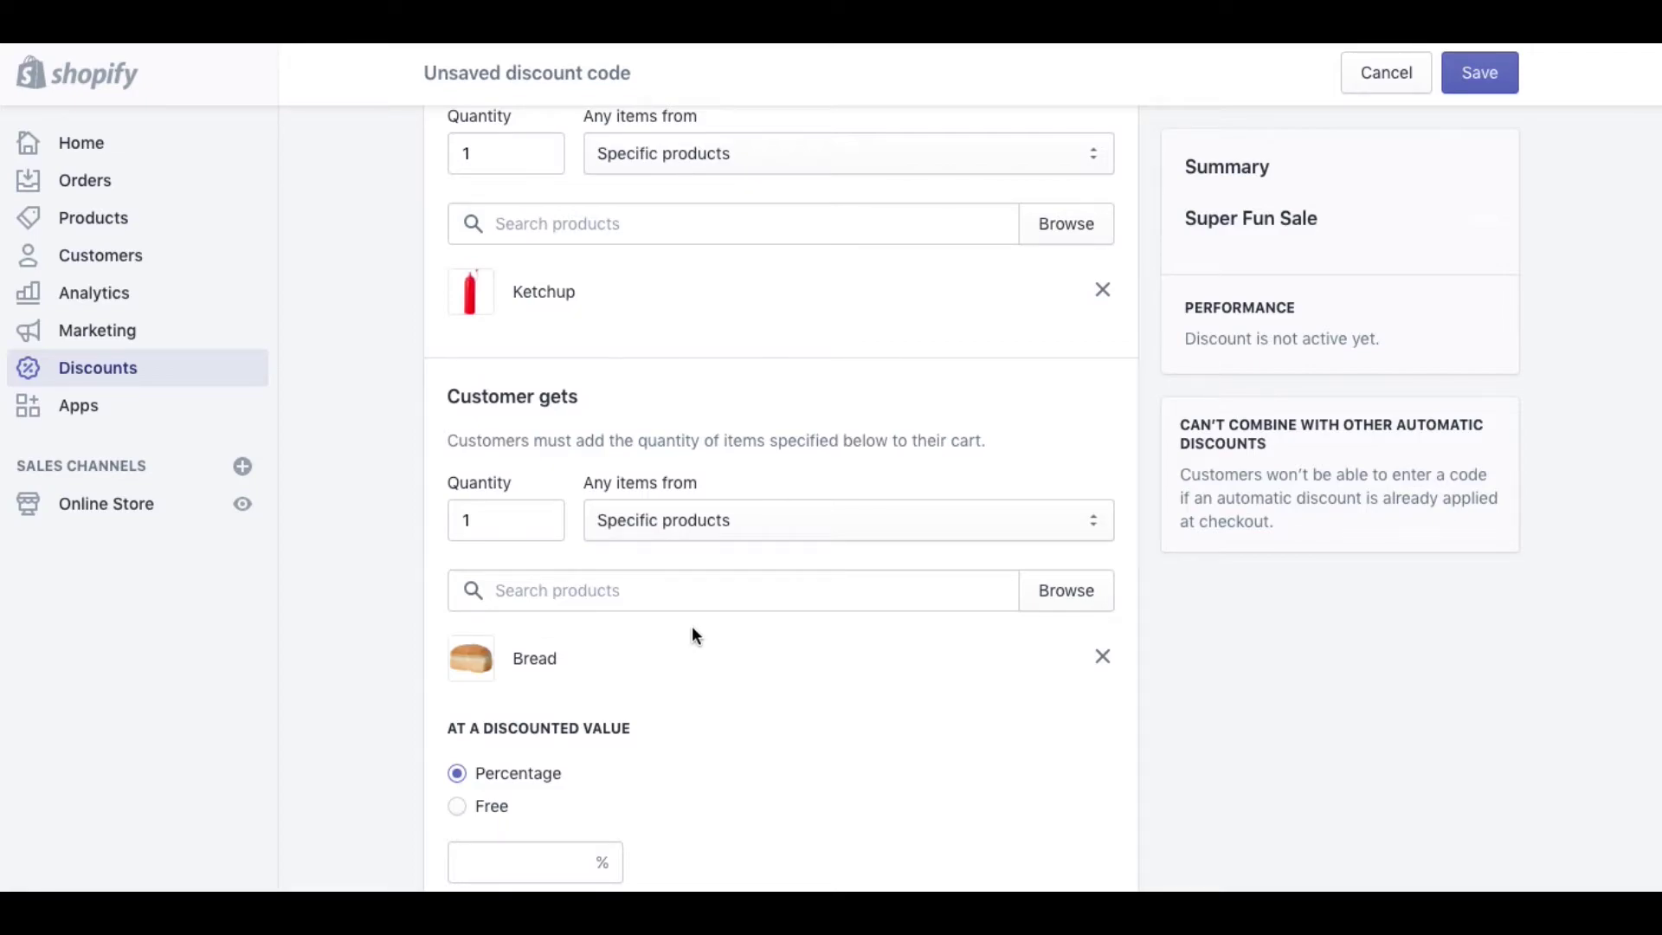
Make the received Bread completely free instead of a percentage off
{"action": "scroll", "coordinate": [691, 632], "scroll_direction": "down", "scroll_amount": 3}
{"action": "left_click", "coordinate": [520, 565]}
{"action": "type", "text": "50"}
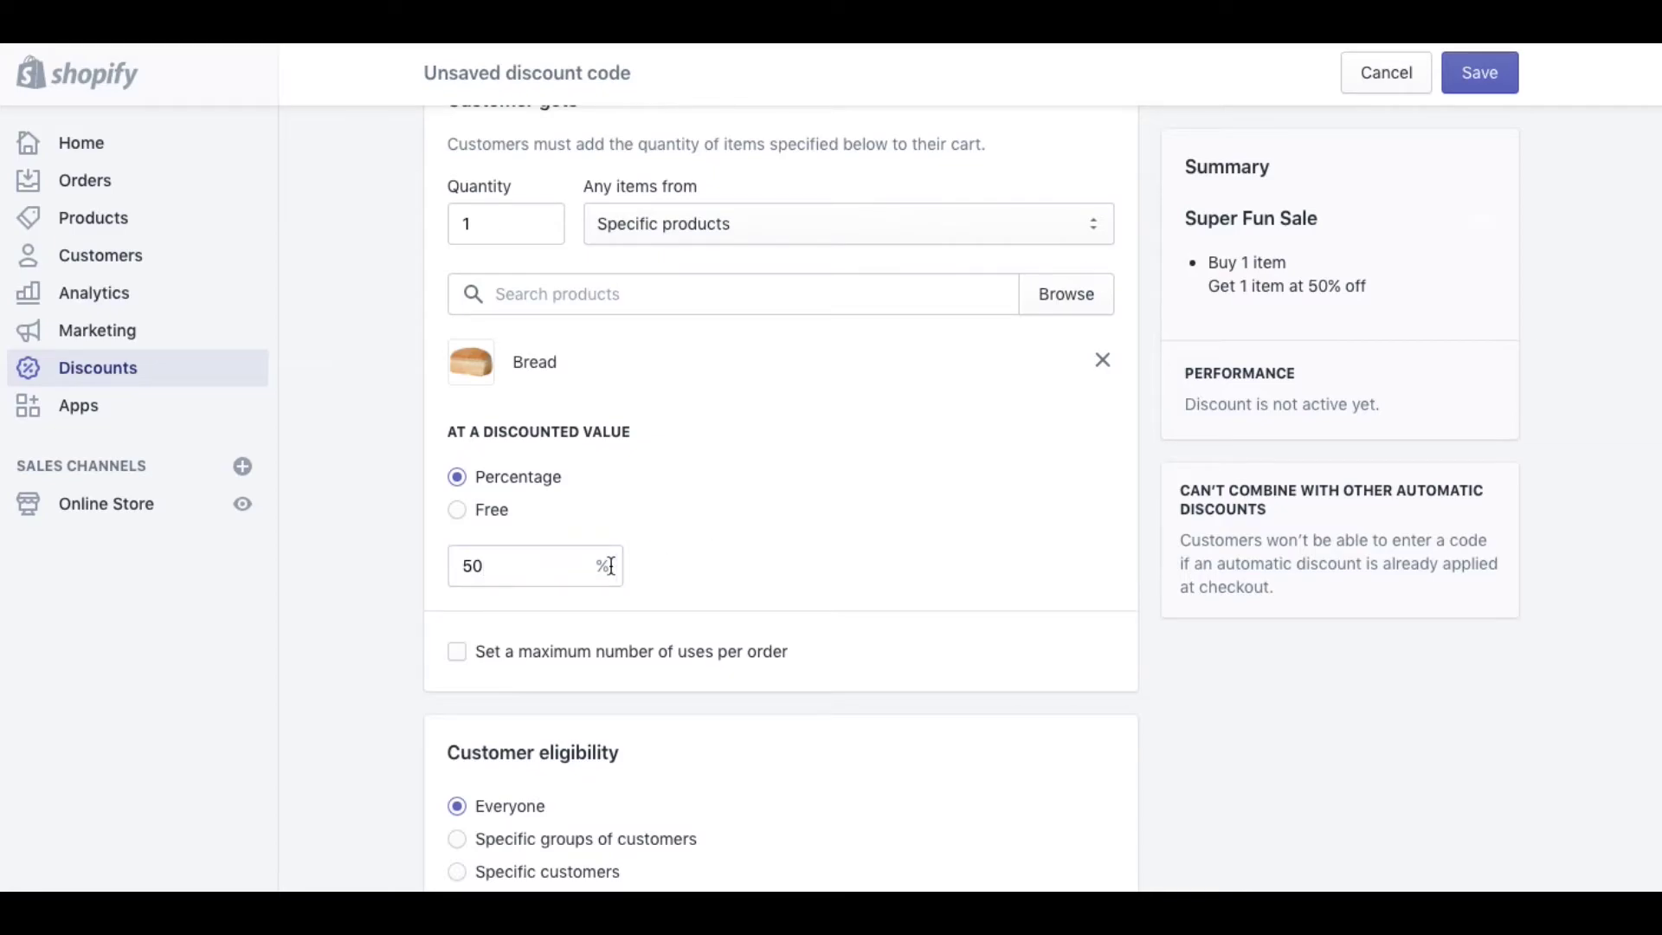
{"action": "left_click", "coordinate": [458, 508]}
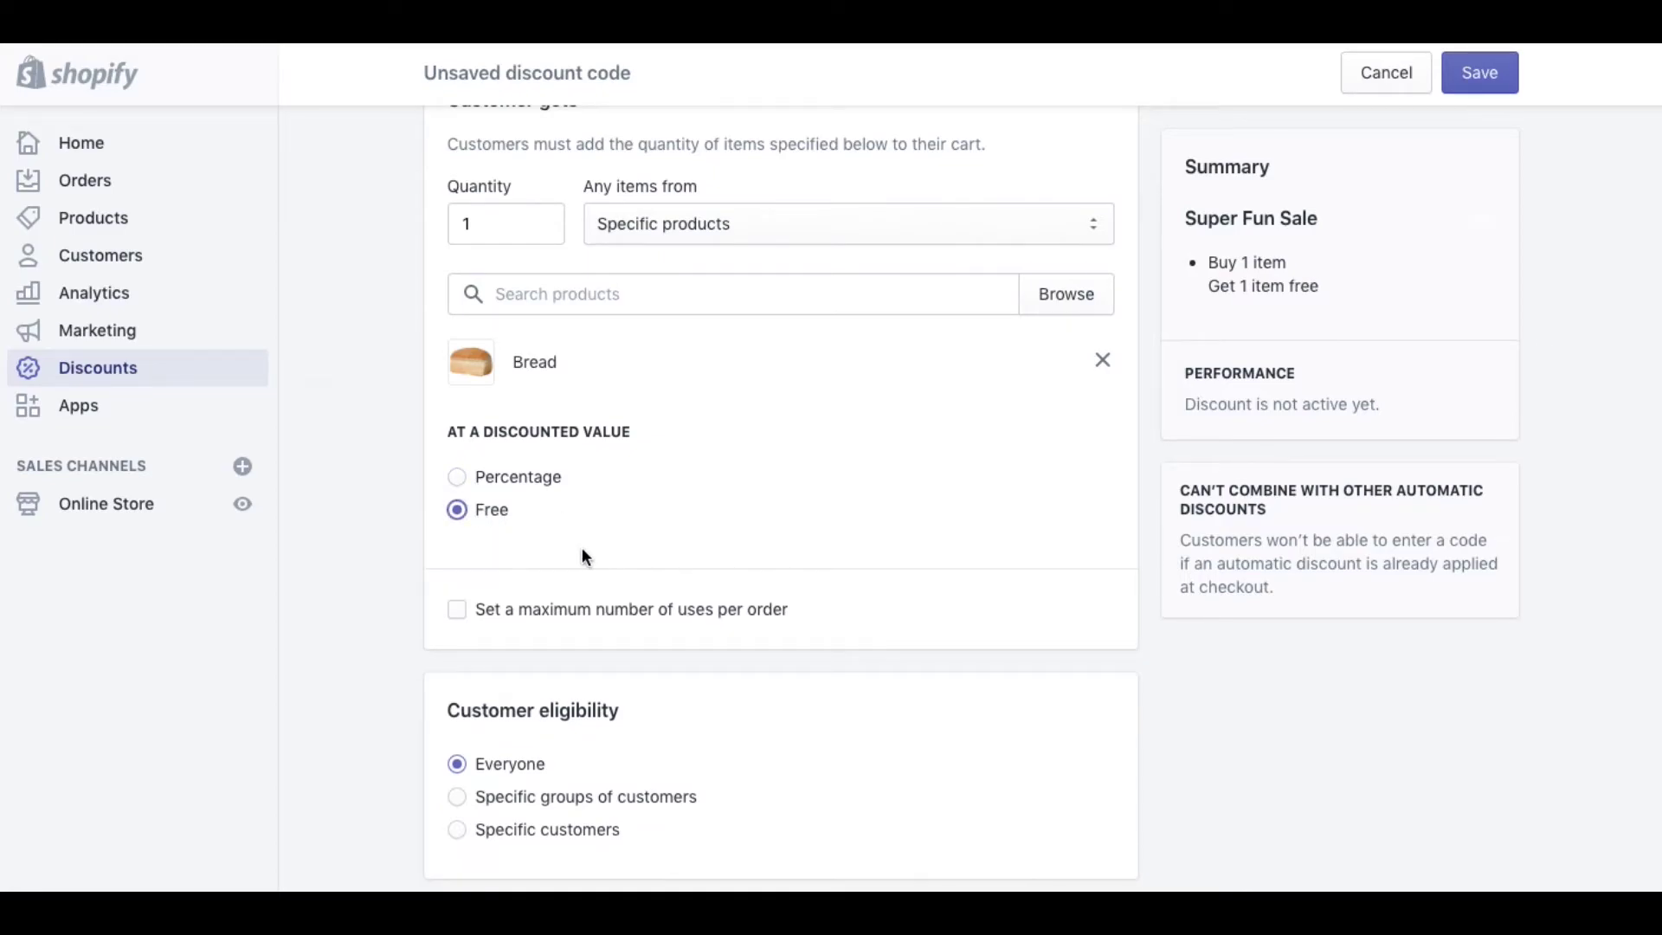
Cap the discount at 10 uses per order and save the code
{"action": "left_click", "coordinate": [456, 610]}
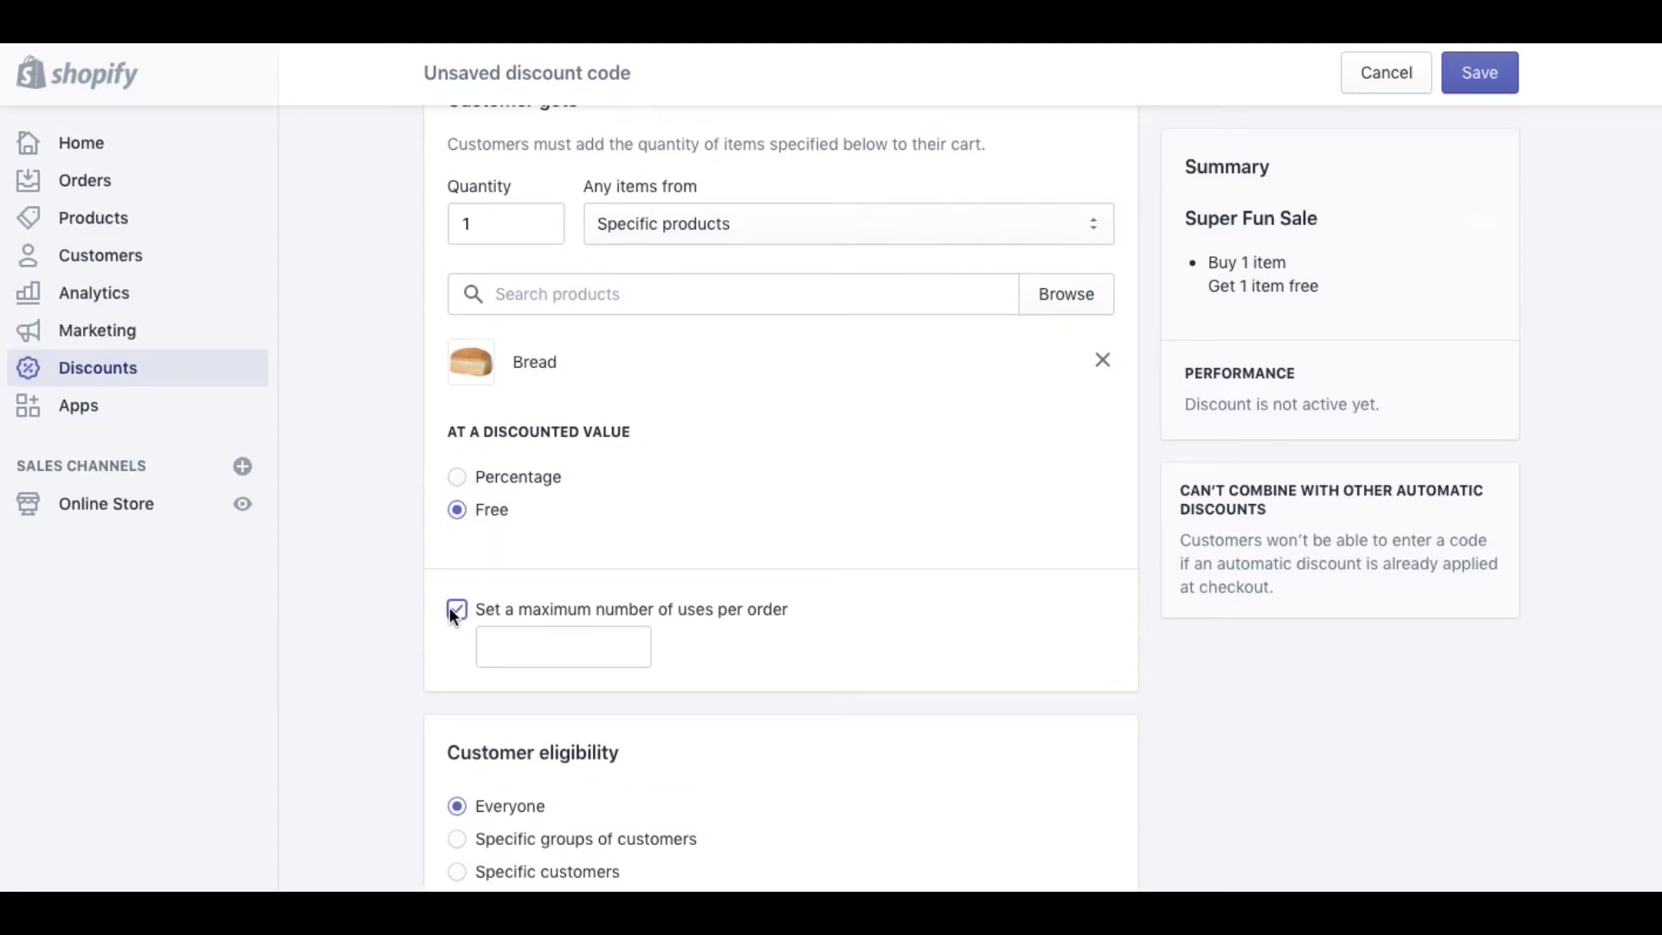
{"action": "left_click", "coordinate": [495, 645]}
{"action": "type", "text": "10"}
{"action": "left_click", "coordinate": [368, 617]}
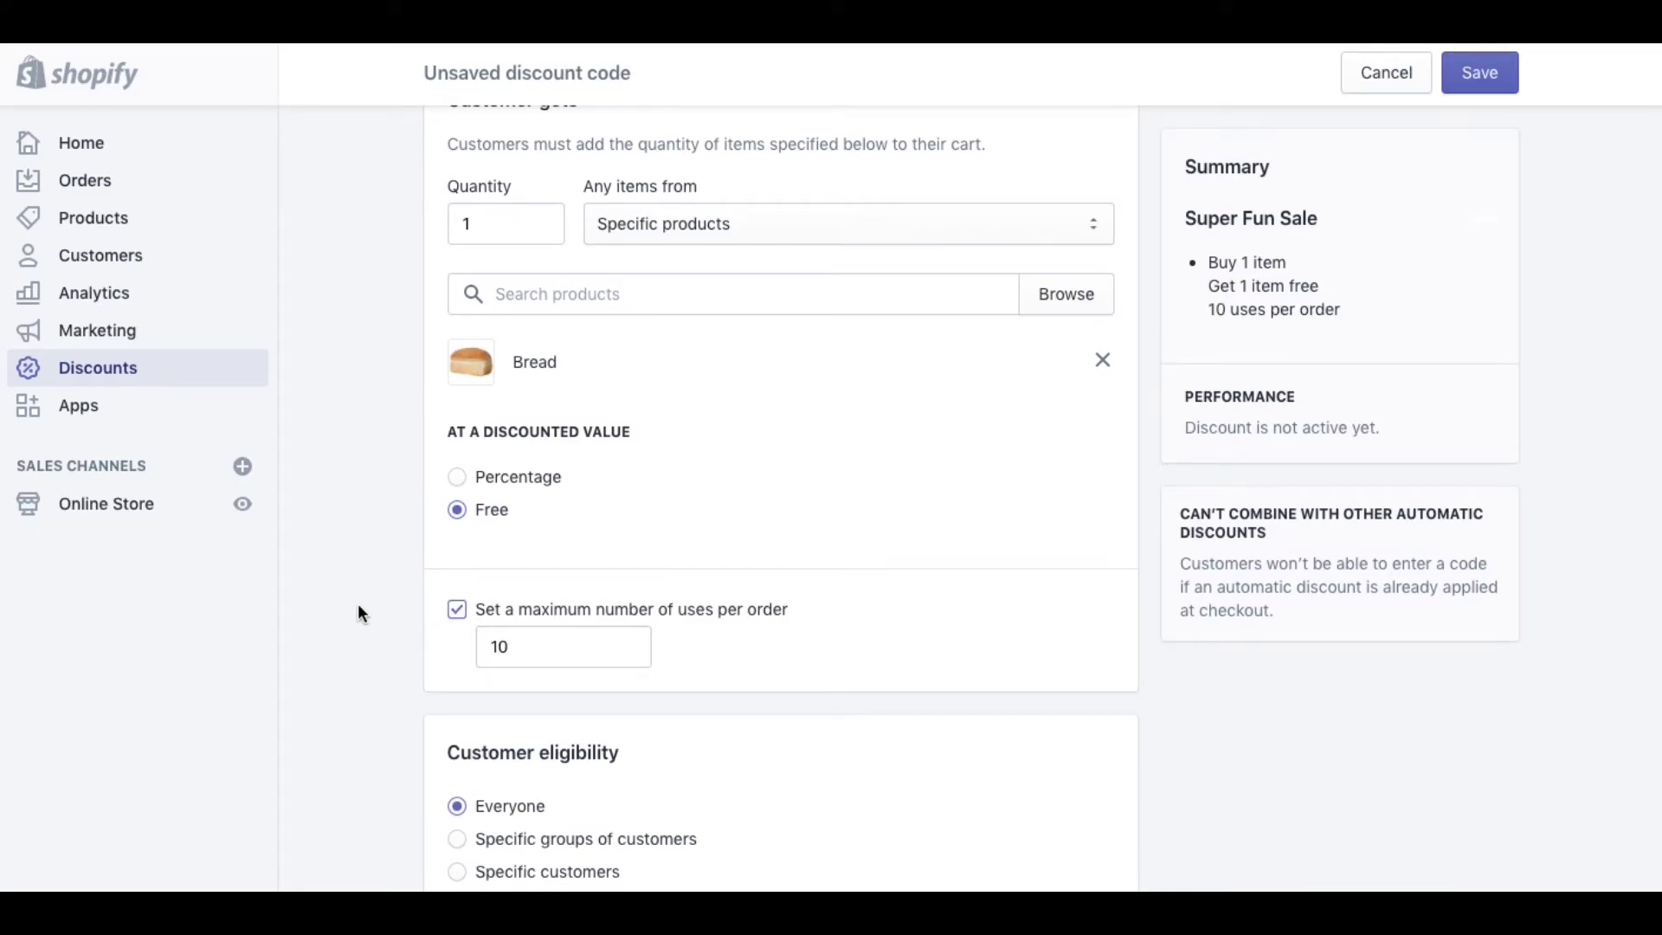
{"action": "scroll", "coordinate": [346, 597], "scroll_direction": "down", "scroll_amount": 7}
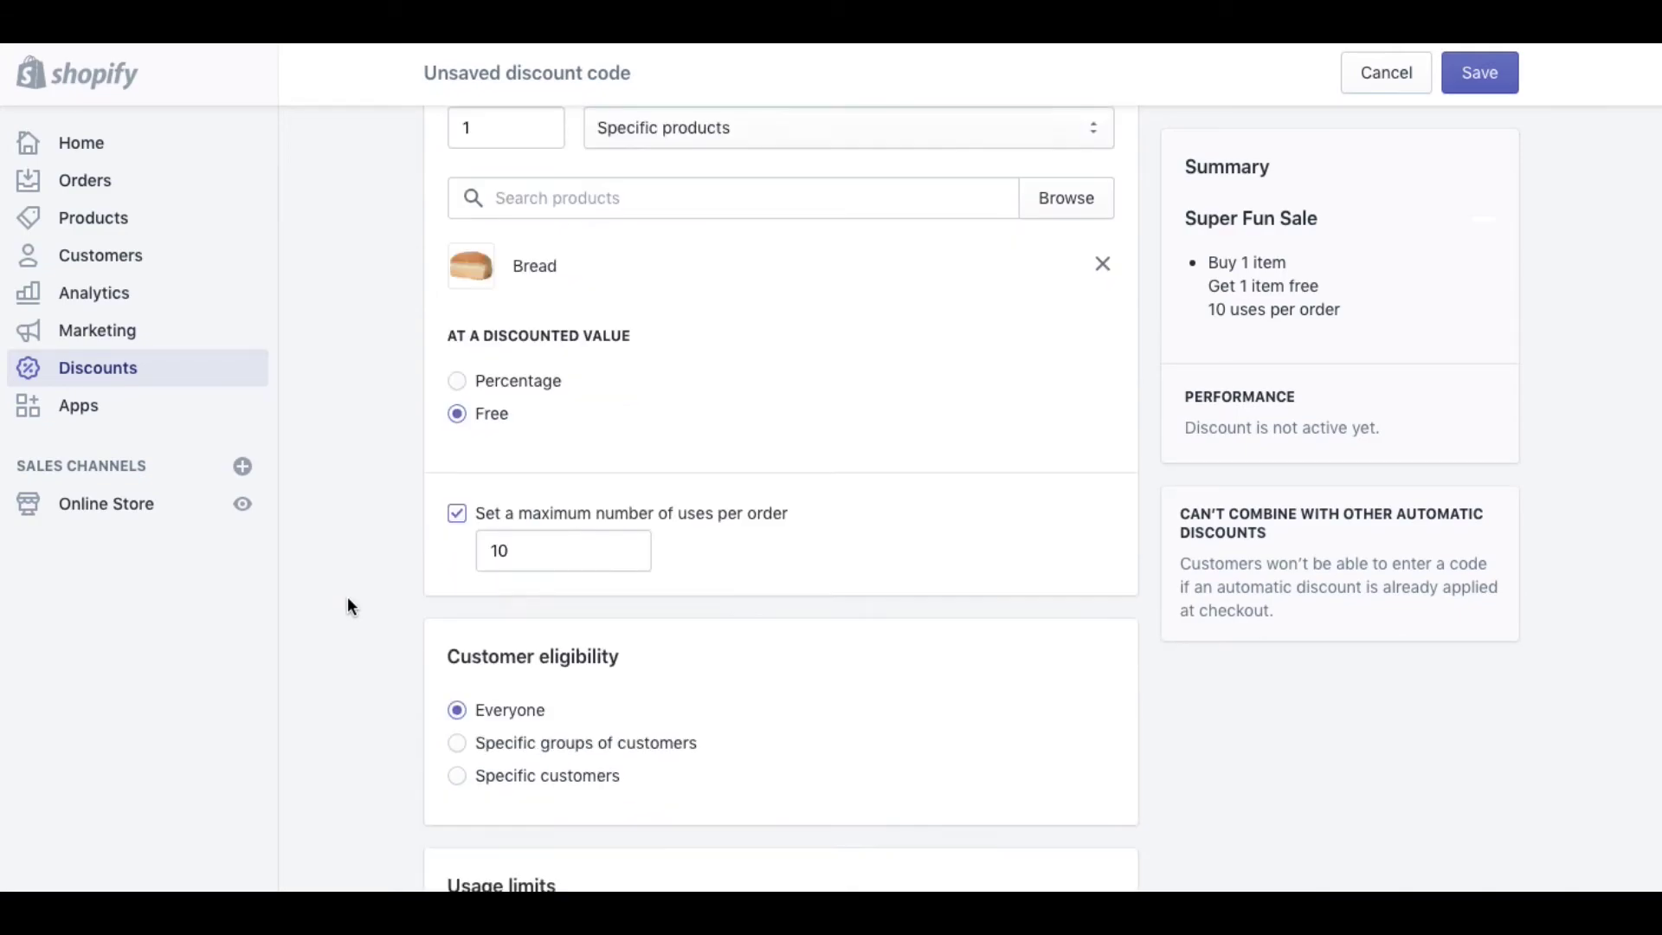
{"action": "scroll", "coordinate": [409, 500], "scroll_direction": "up", "scroll_amount": 10}
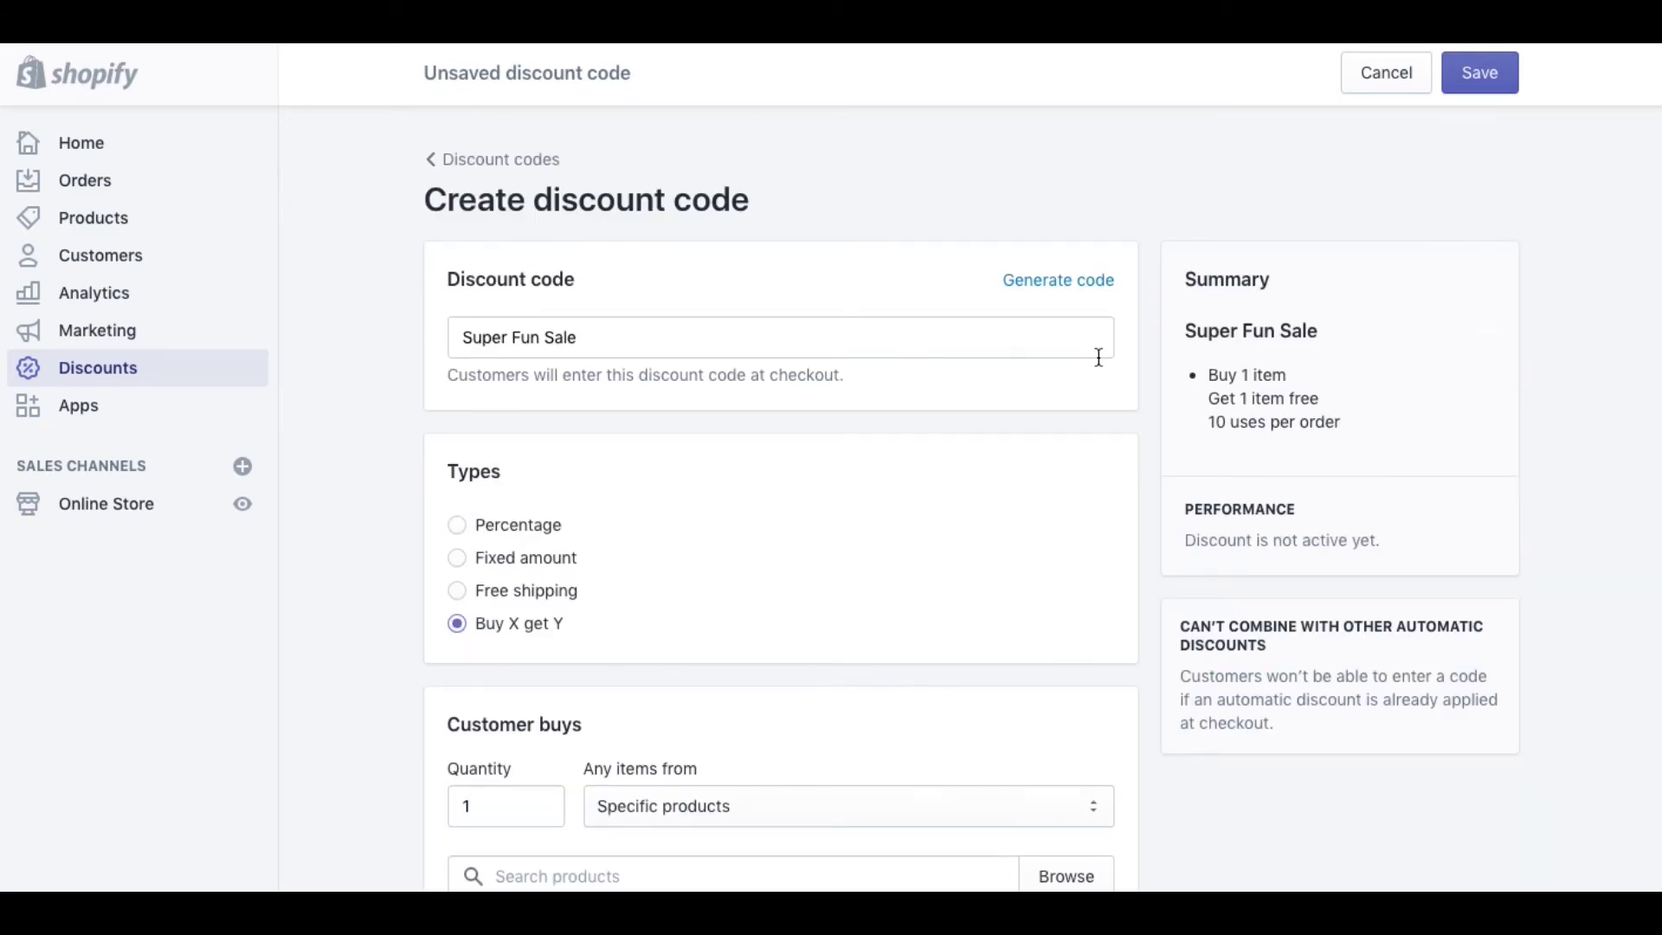
{"action": "left_click", "coordinate": [1478, 71]}
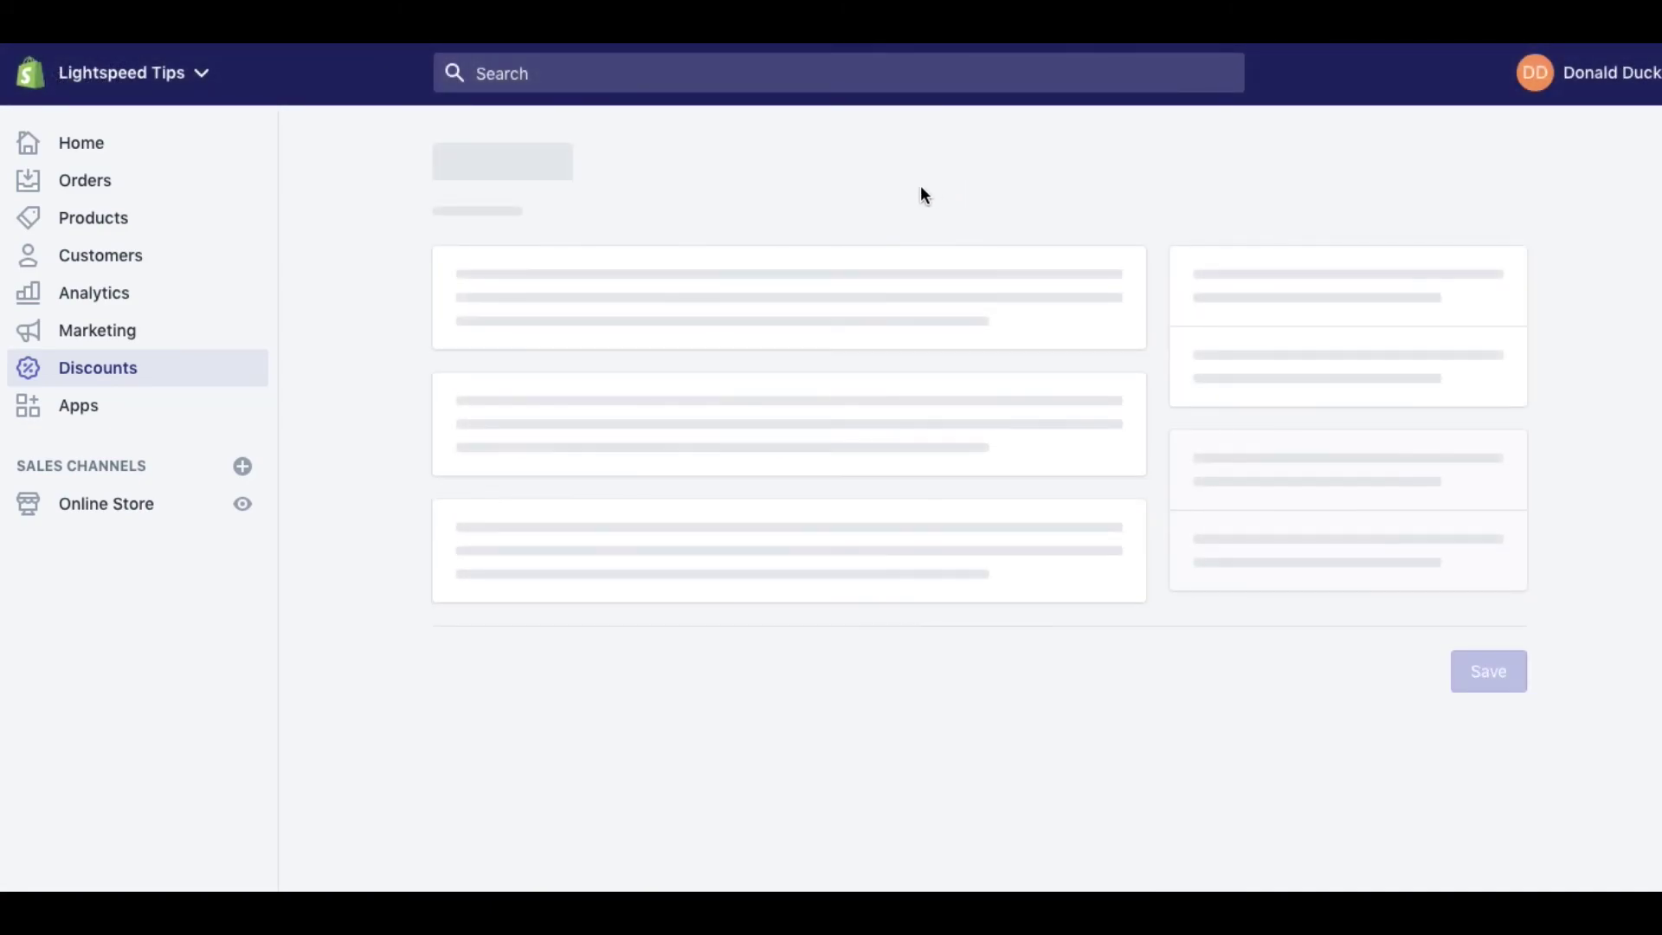